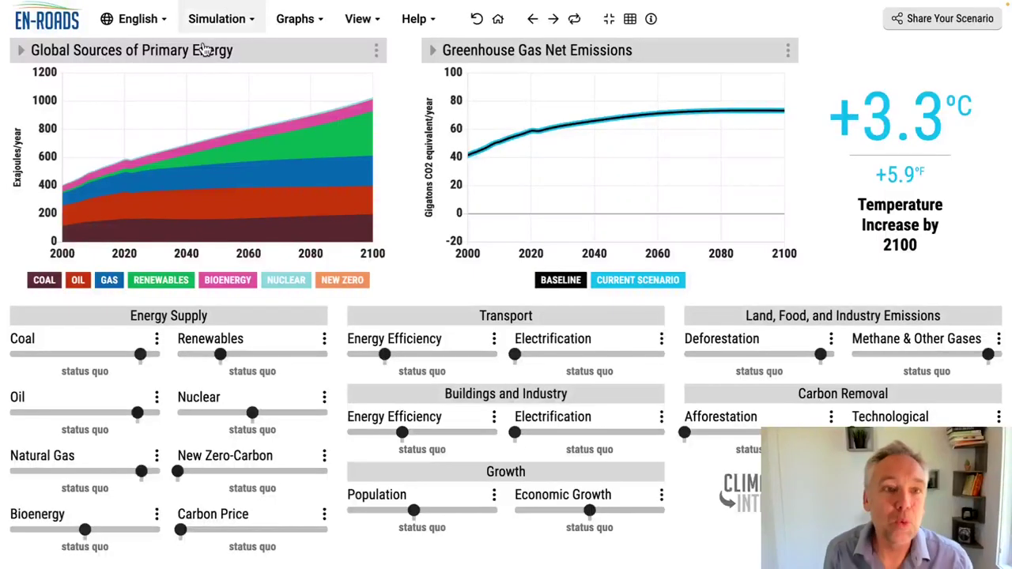
- Graph Deforestation on the left and CO2 Net Emissions from Land Use on the right
left_click(179, 61)
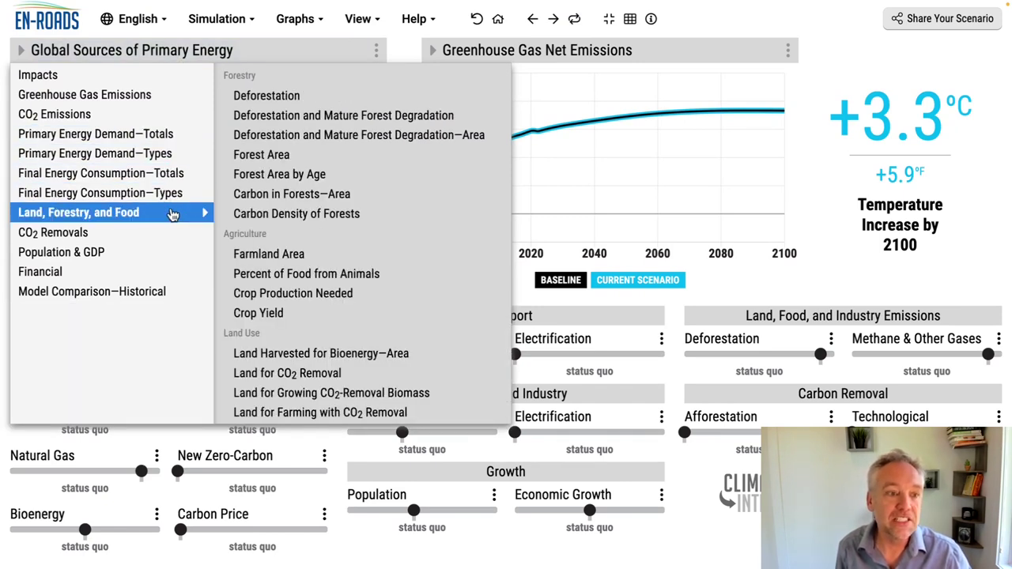
left_click(304, 95)
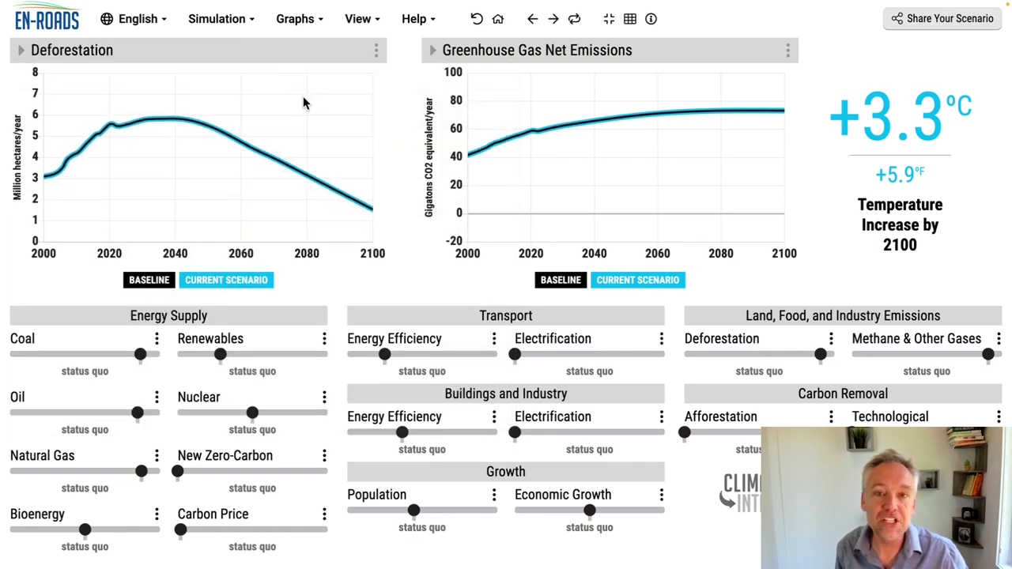
left_click(522, 52)
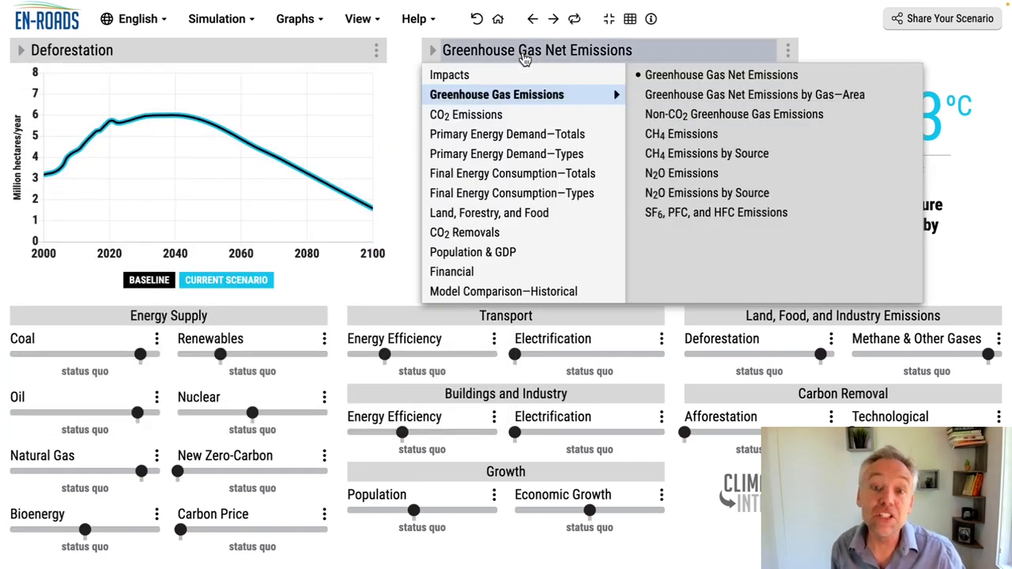
mouse_move(522, 121)
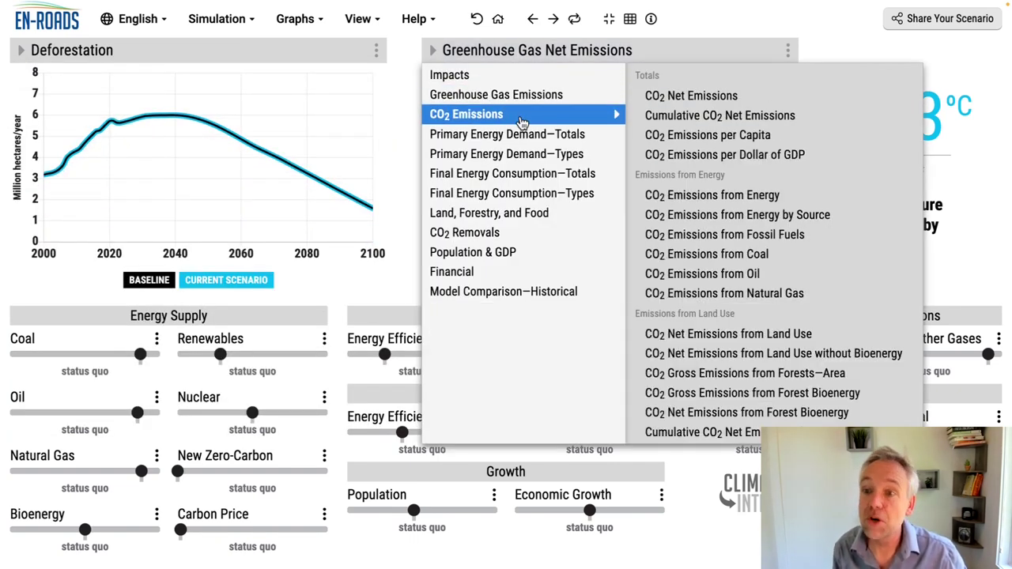
left_click(798, 338)
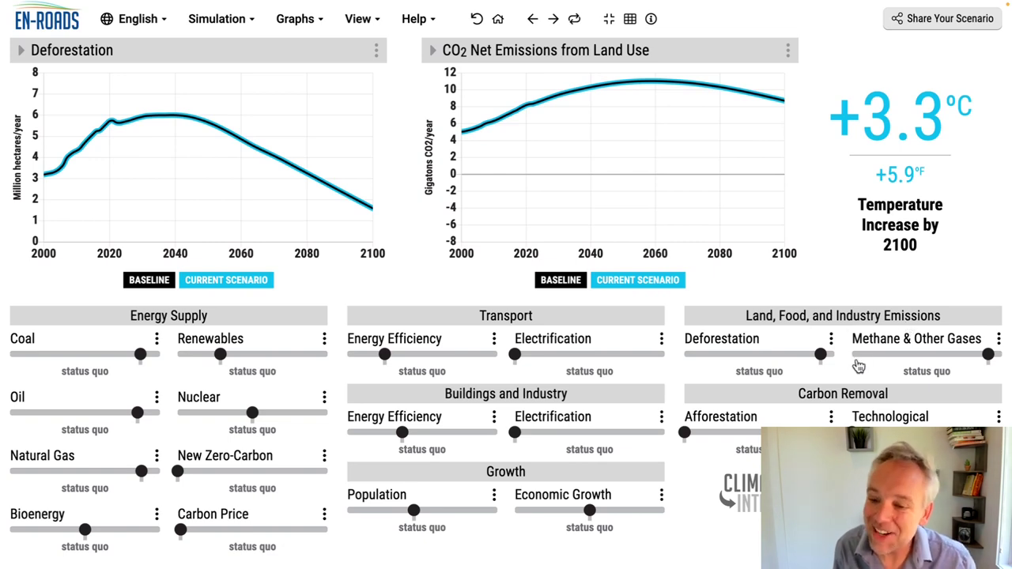
- Open the Deforestation and Food settings and switch on Use detailed settings
left_click(832, 345)
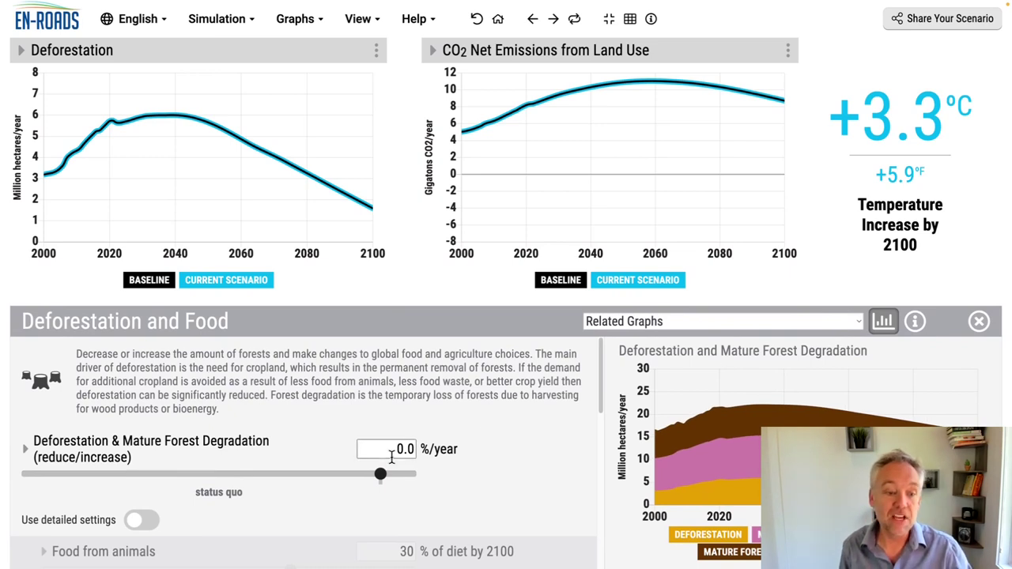
scroll(185, 510, "down", 1)
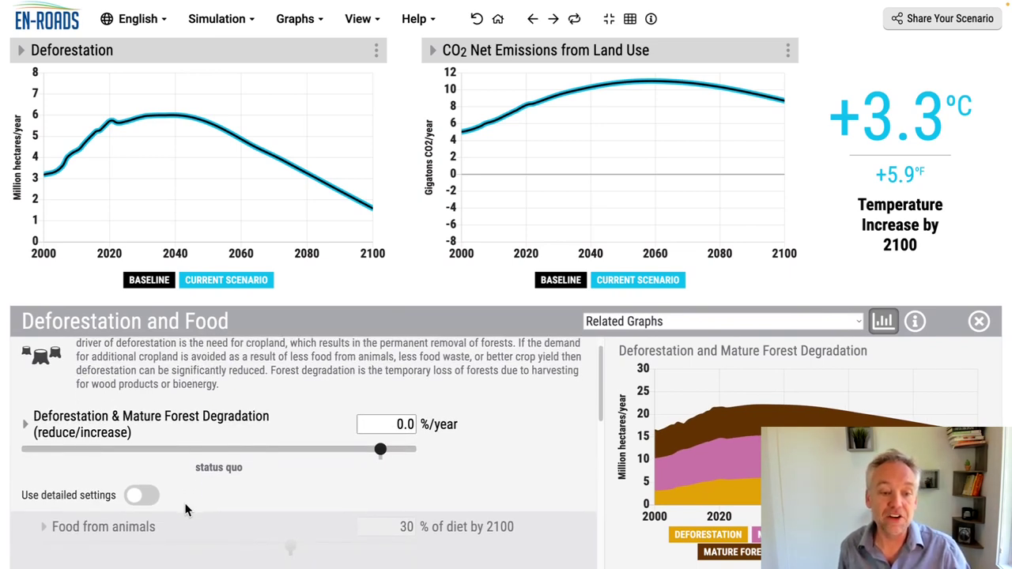
scroll(185, 510, "down", 2)
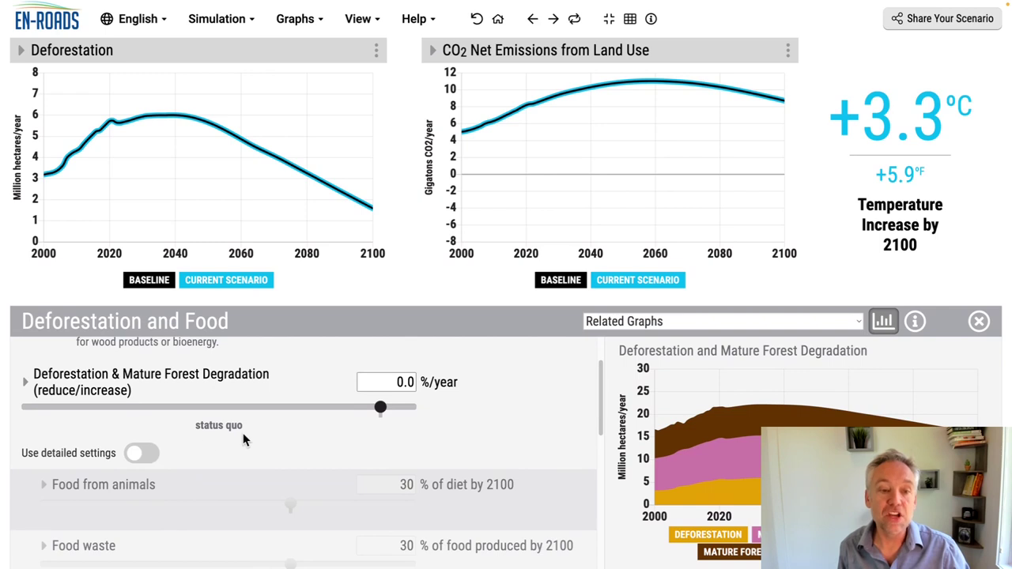
scroll(243, 440, "down", 1)
left_click(155, 425)
- Show Crop Production Needed as the related graph
scroll(200, 424, "down", 1)
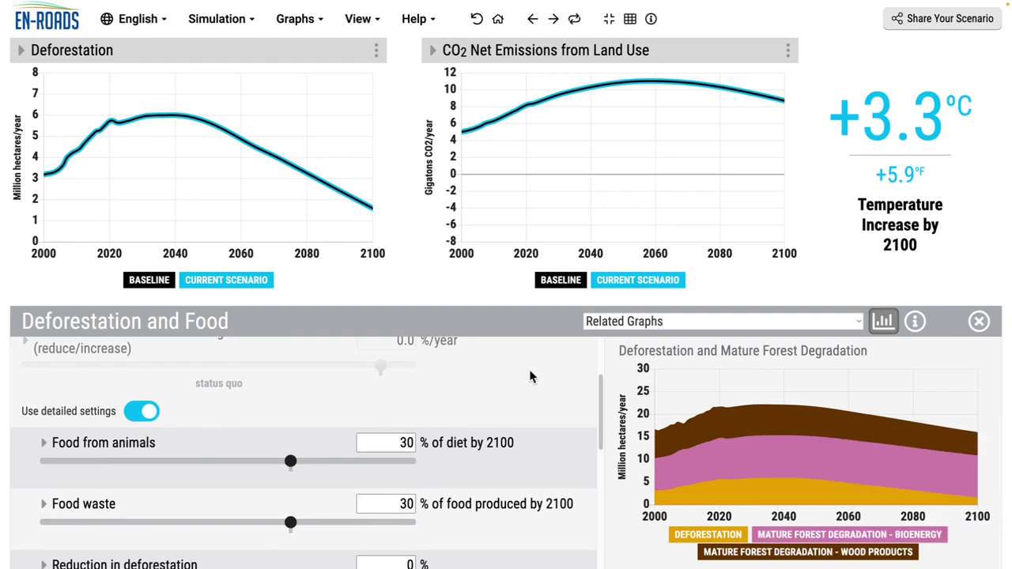
left_click(707, 323)
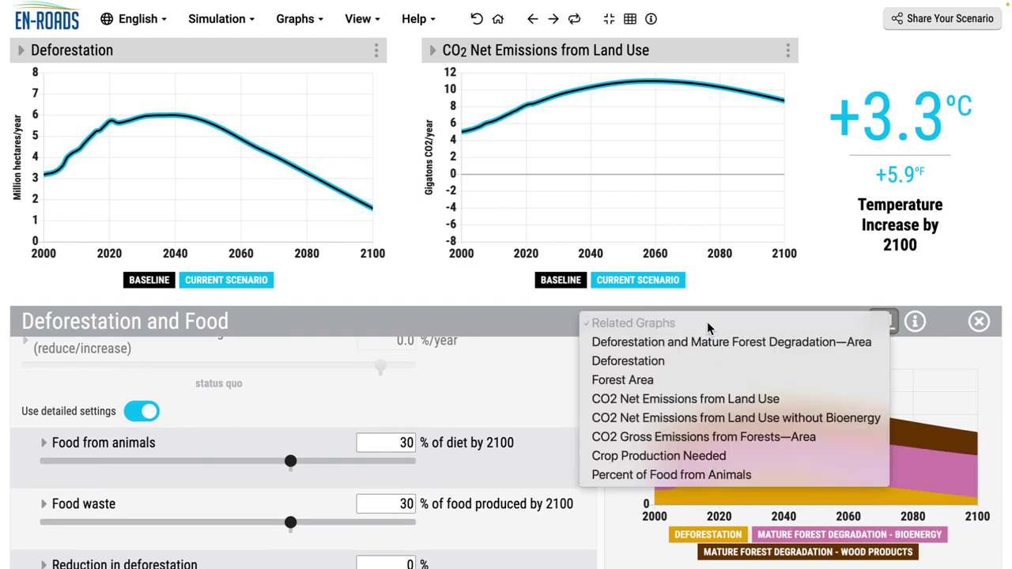
left_click(756, 456)
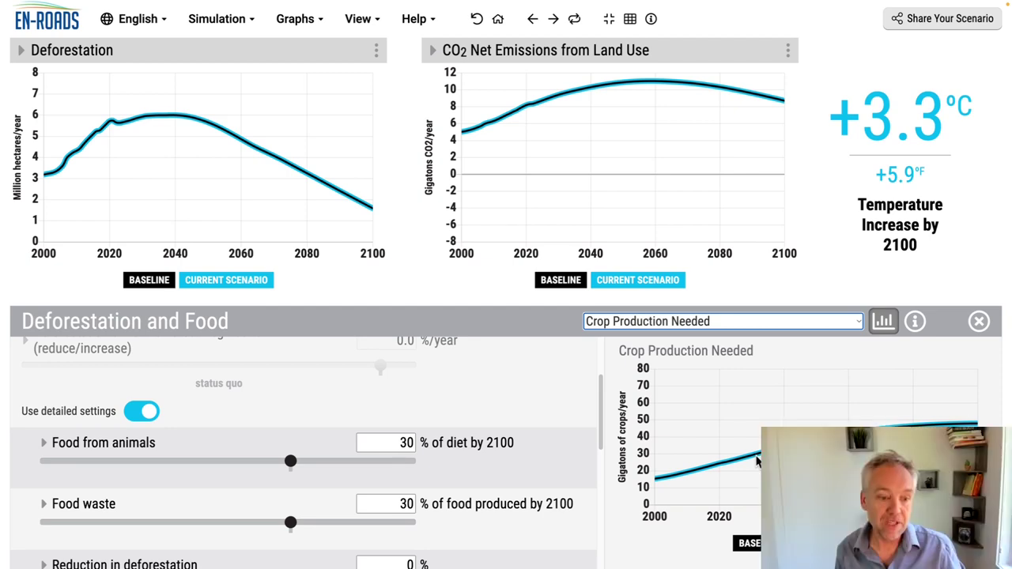
- Cut Food waste to 13% and toggle undo/redo to compare against the 30% baseline
left_click(79, 526)
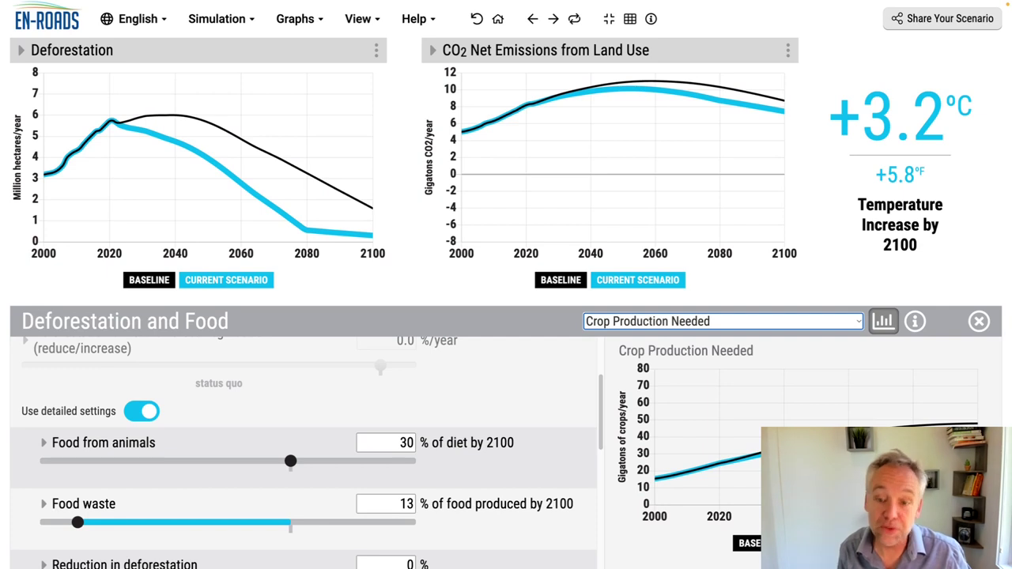
left_click(574, 20)
left_click(574, 21)
left_click(575, 20)
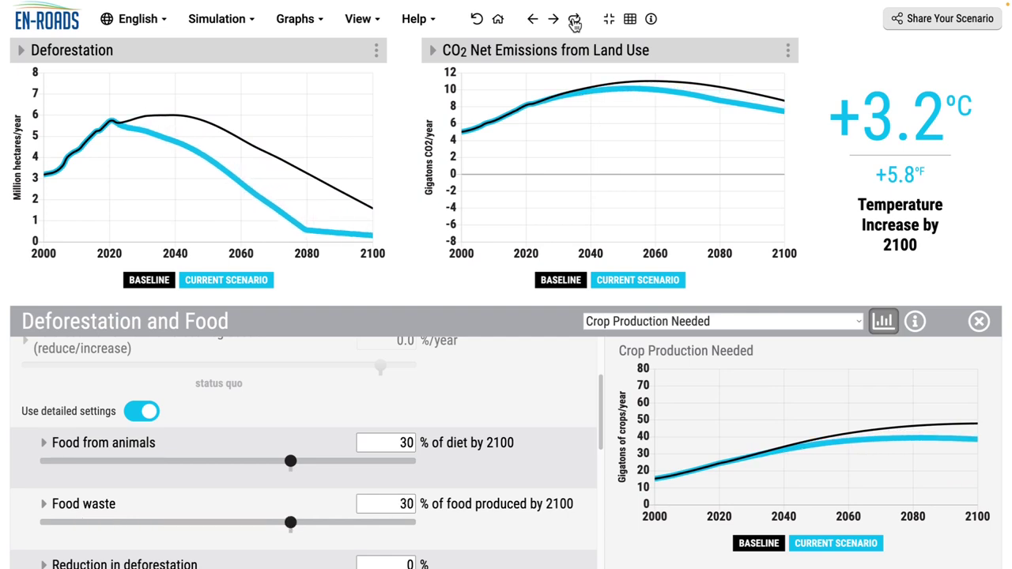
left_click(574, 21)
left_click(575, 22)
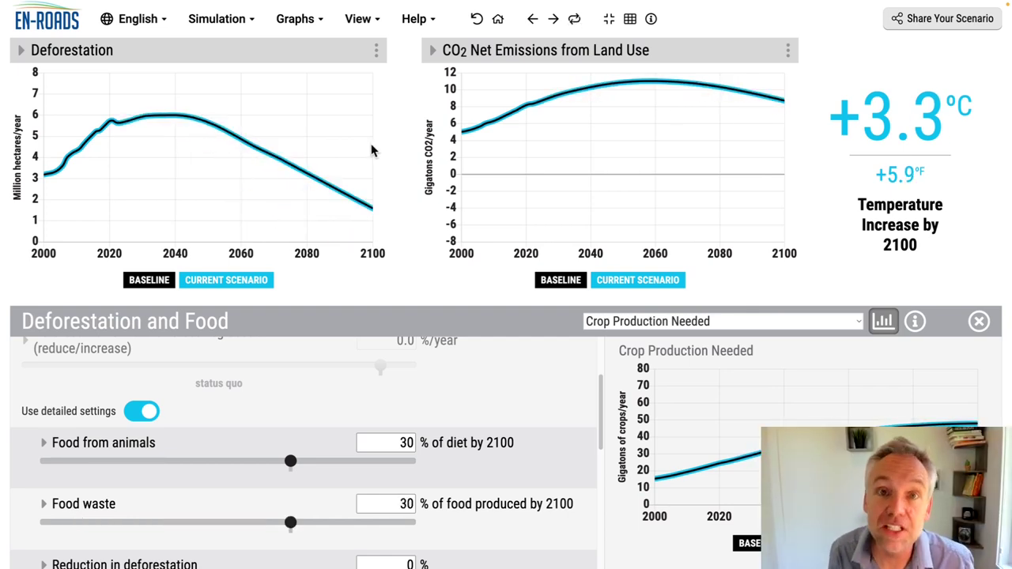
key("ctrl+z")
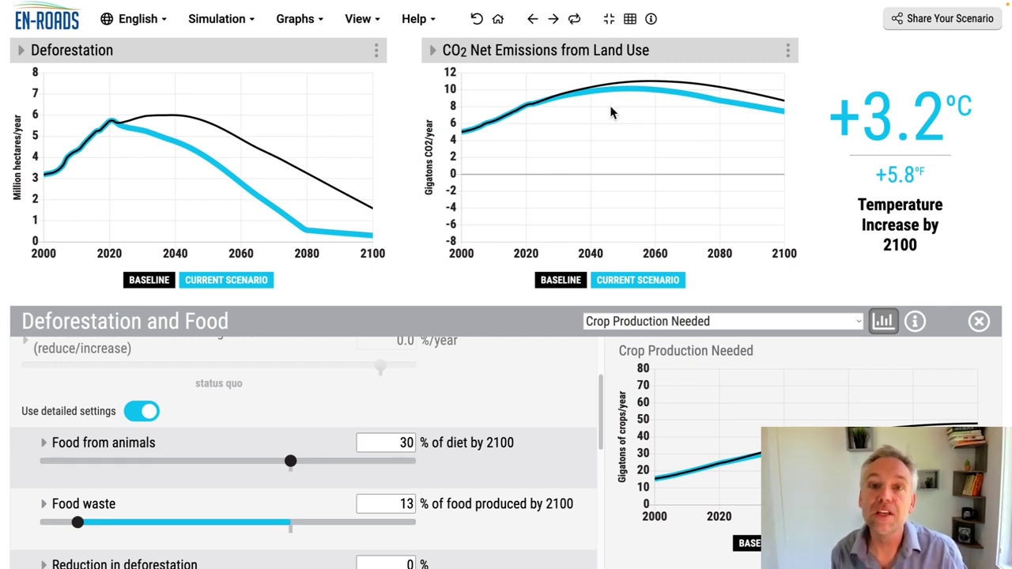
- Chart CO2 Removals from Land on the right and Percent of Food from Animals as related graph
left_click(183, 50)
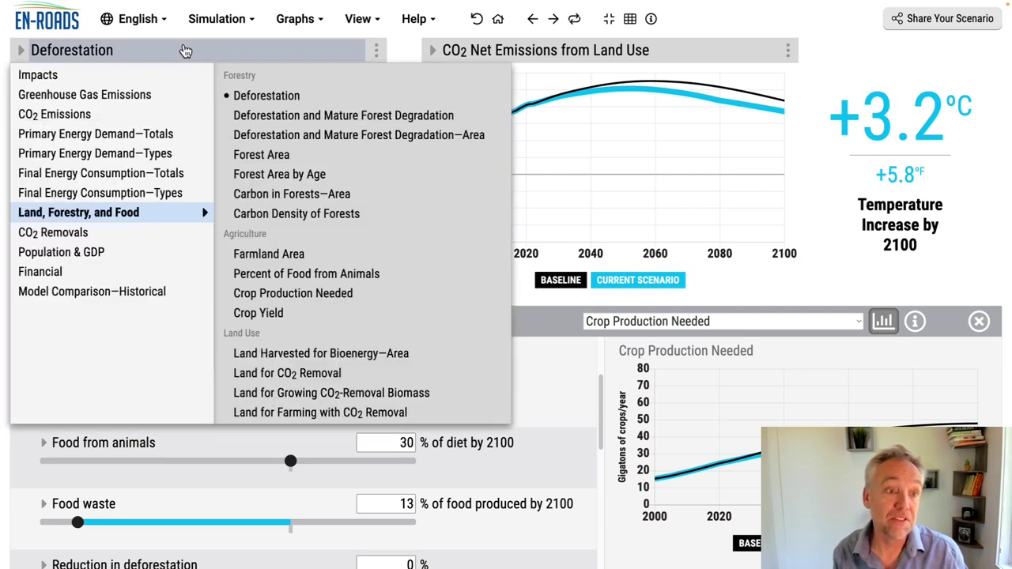
left_click(614, 53)
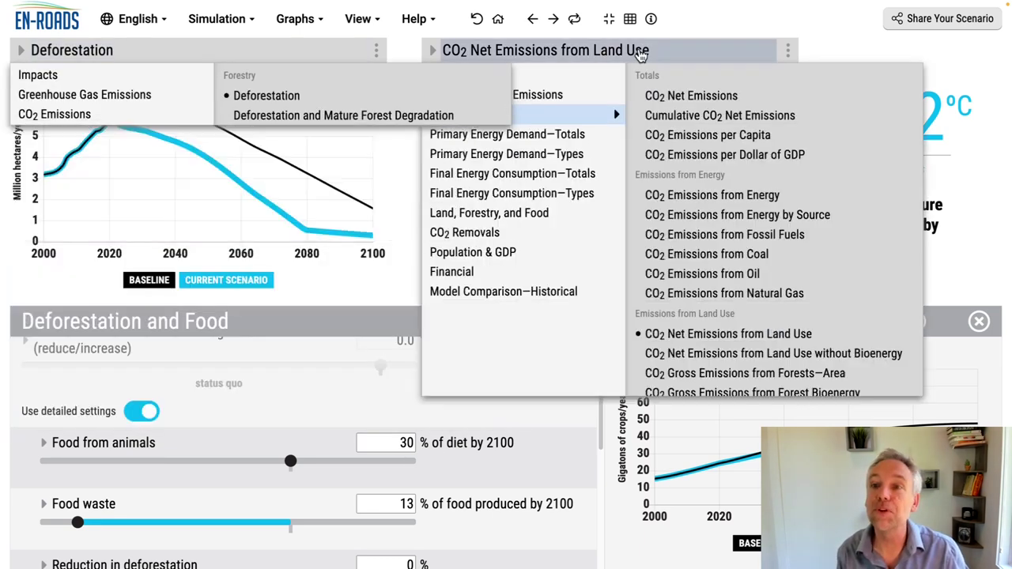
left_click(538, 231)
left_click(707, 115)
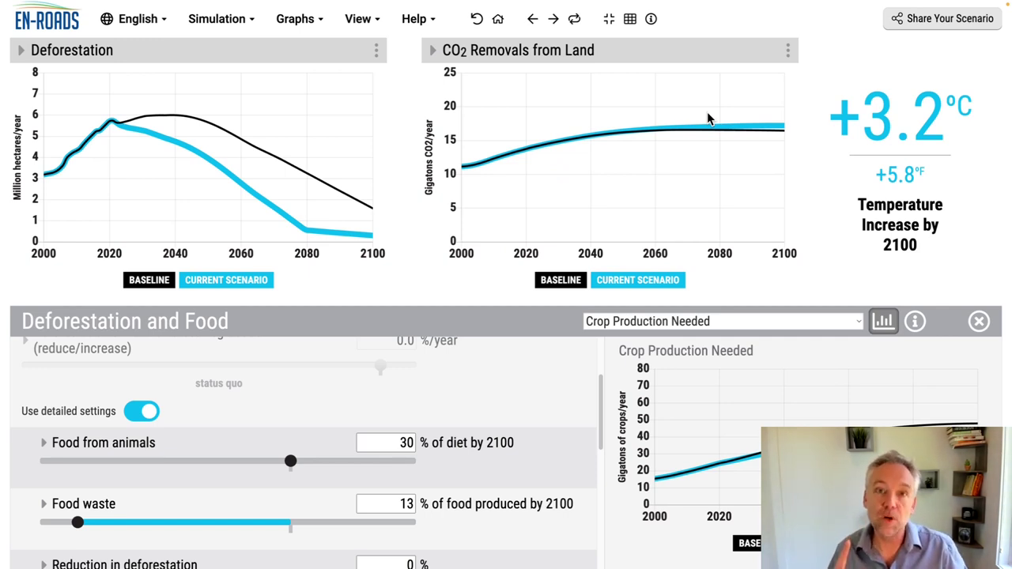
left_click(817, 319)
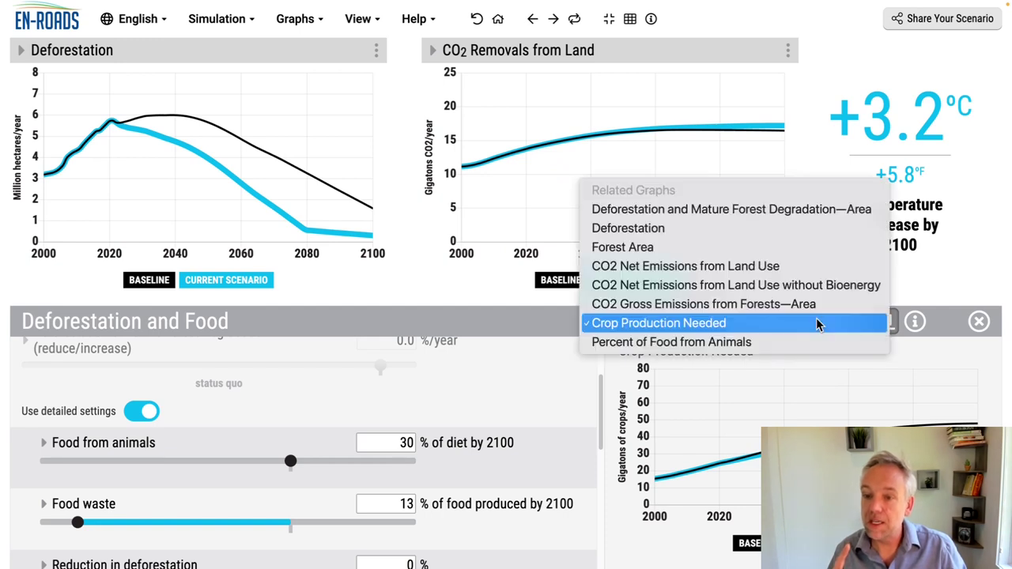
left_click(809, 341)
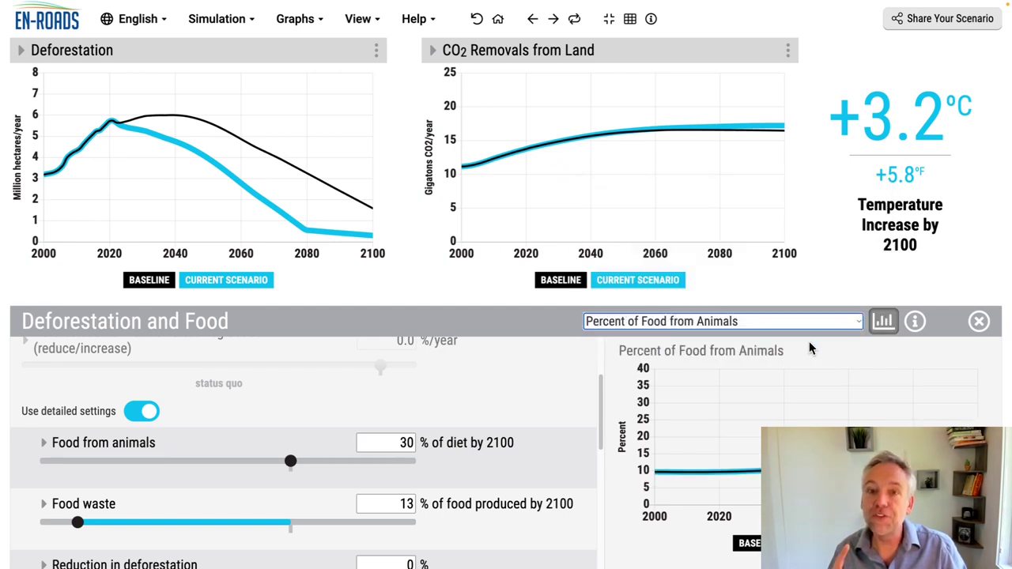
- Reset to status quo, restore CO2 Net Emissions from Land Use, and re-enable detailed food settings
left_click(478, 20)
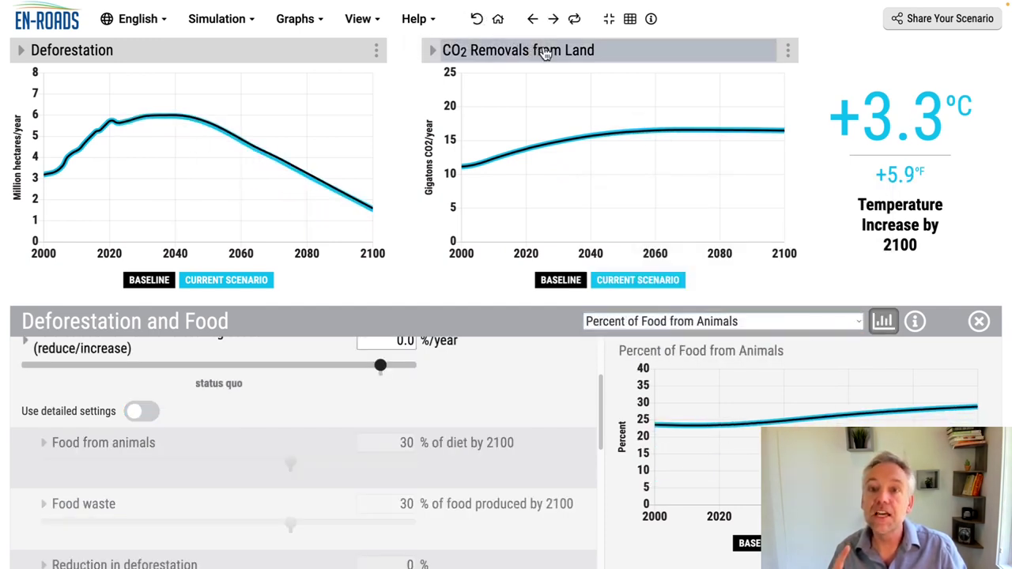
left_click(547, 50)
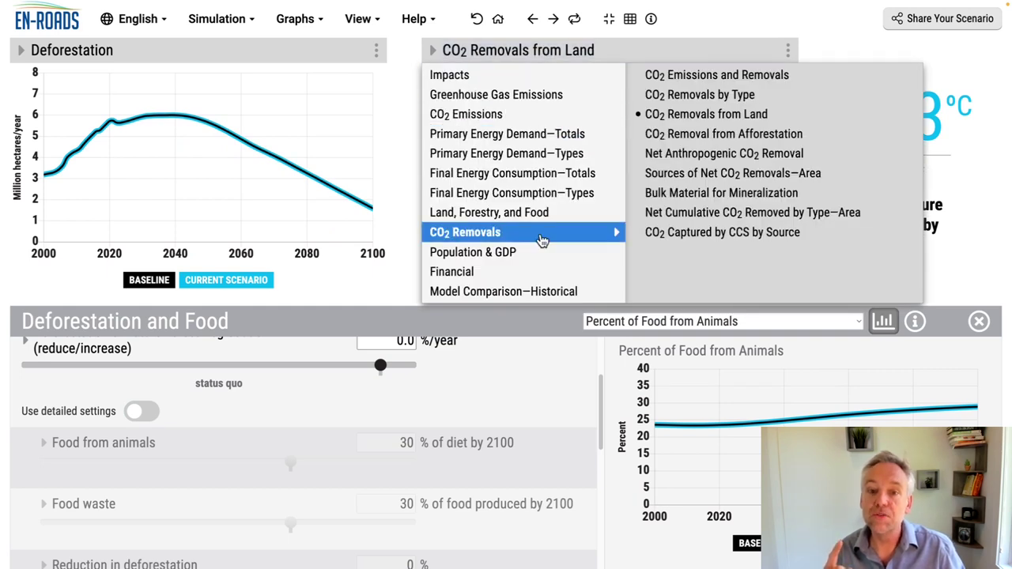
mouse_move(533, 117)
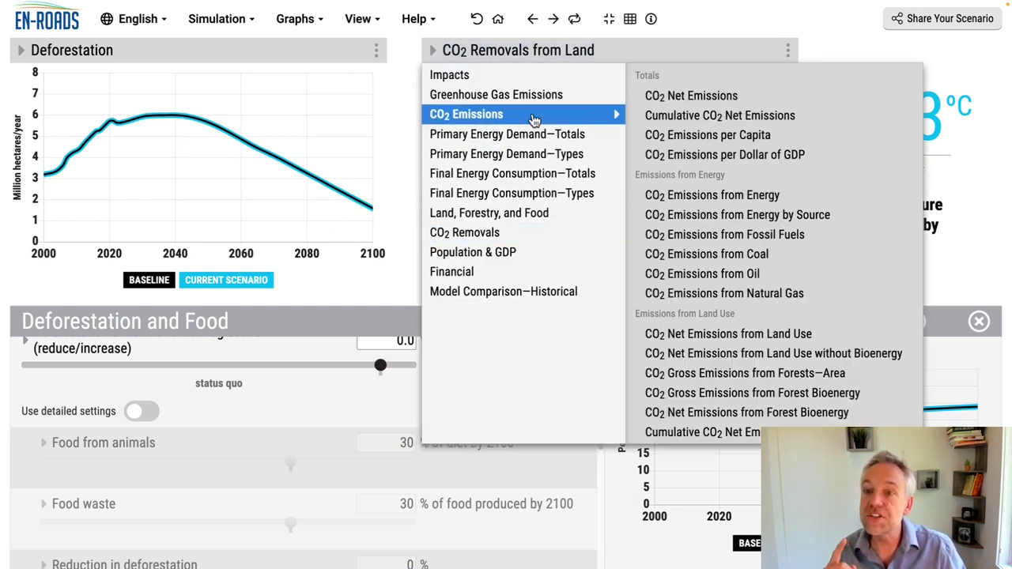
left_click(775, 333)
left_click(141, 412)
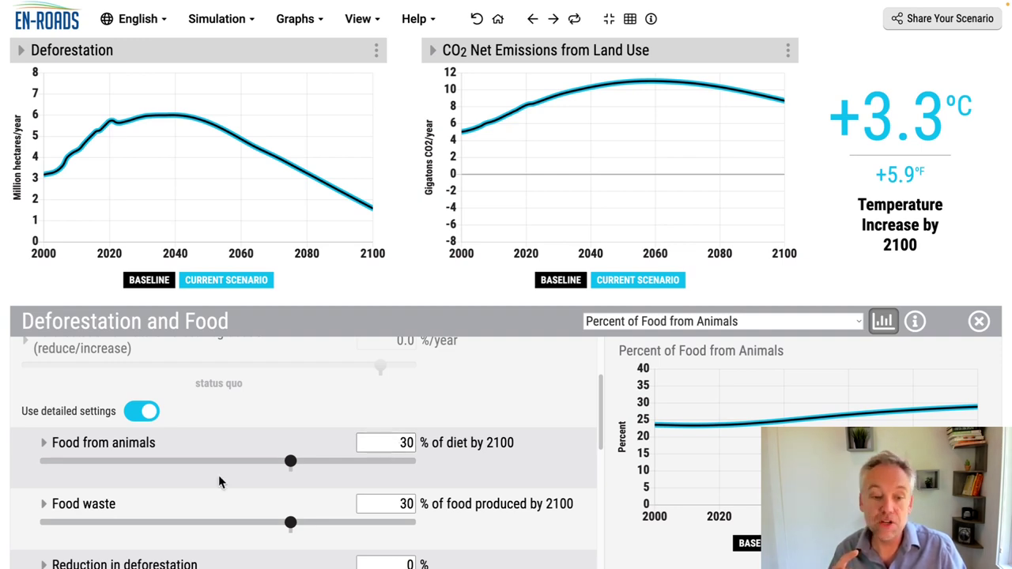
- Cut Food from animals to 14% of diet and chart CH4 Emissions on the left
left_click(93, 467)
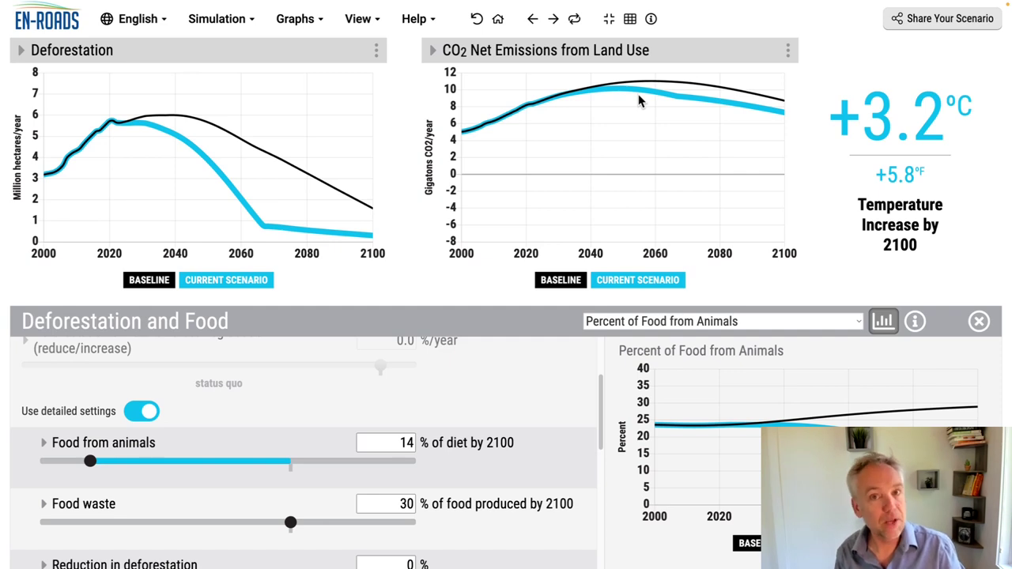
left_click(117, 50)
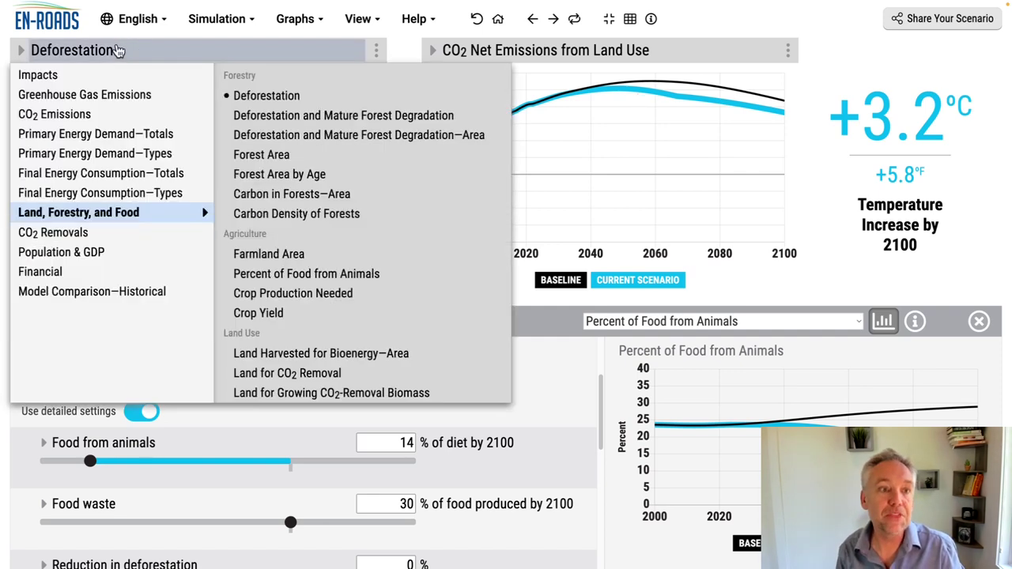
mouse_move(124, 95)
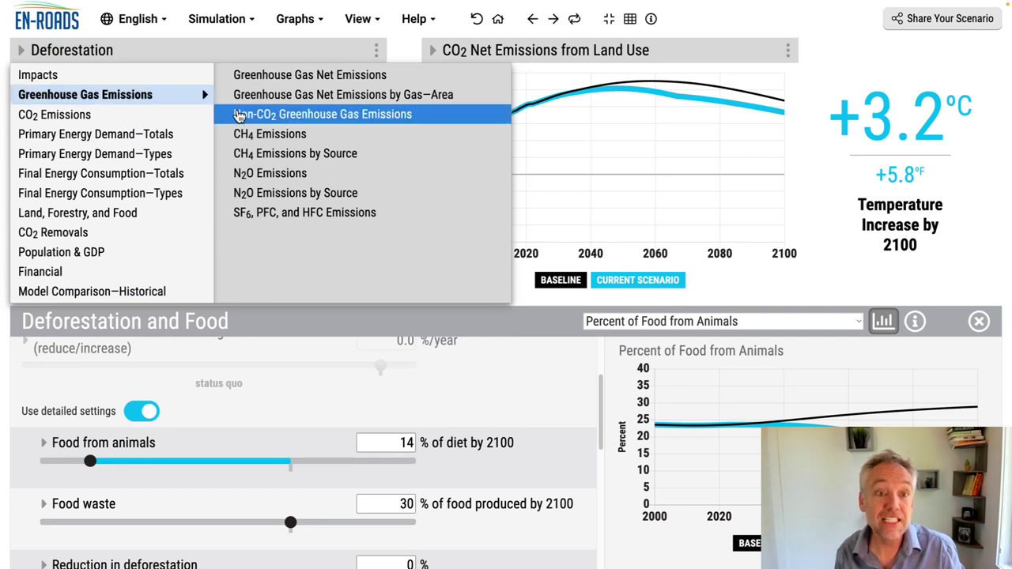
left_click(292, 131)
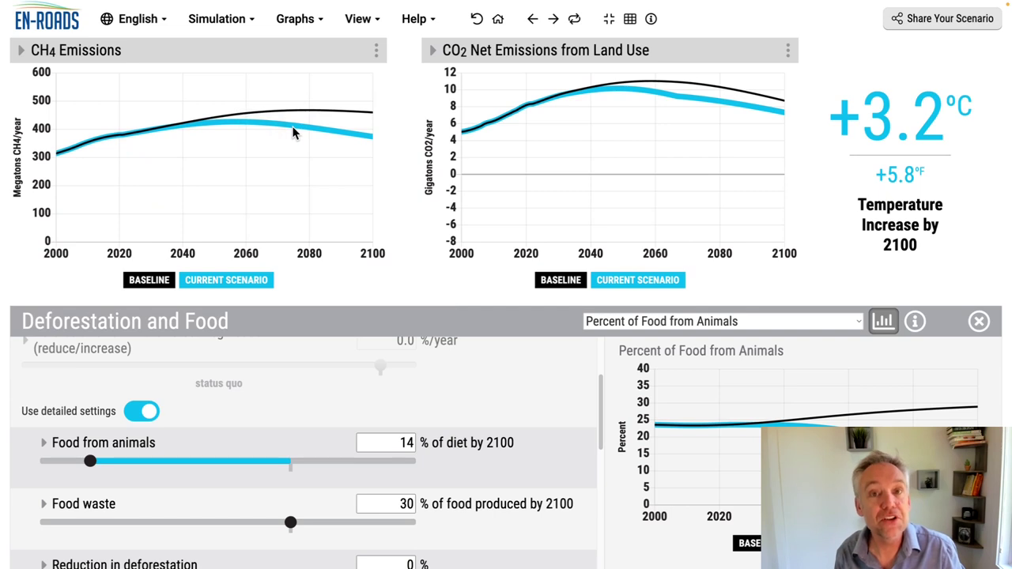
- Briefly compare the scenario against baseline values
left_click(574, 19)
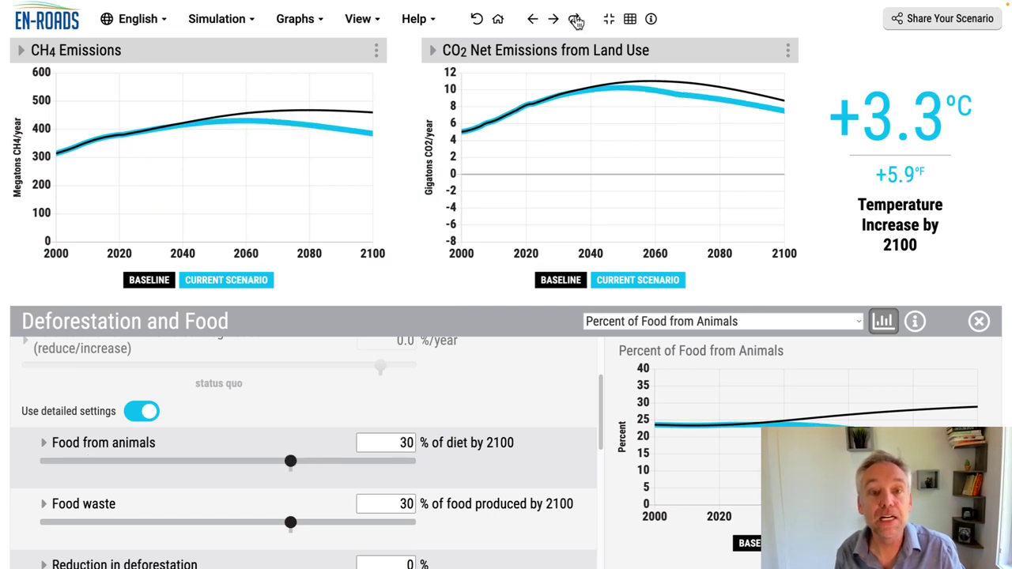
left_click(535, 23)
left_click(534, 24)
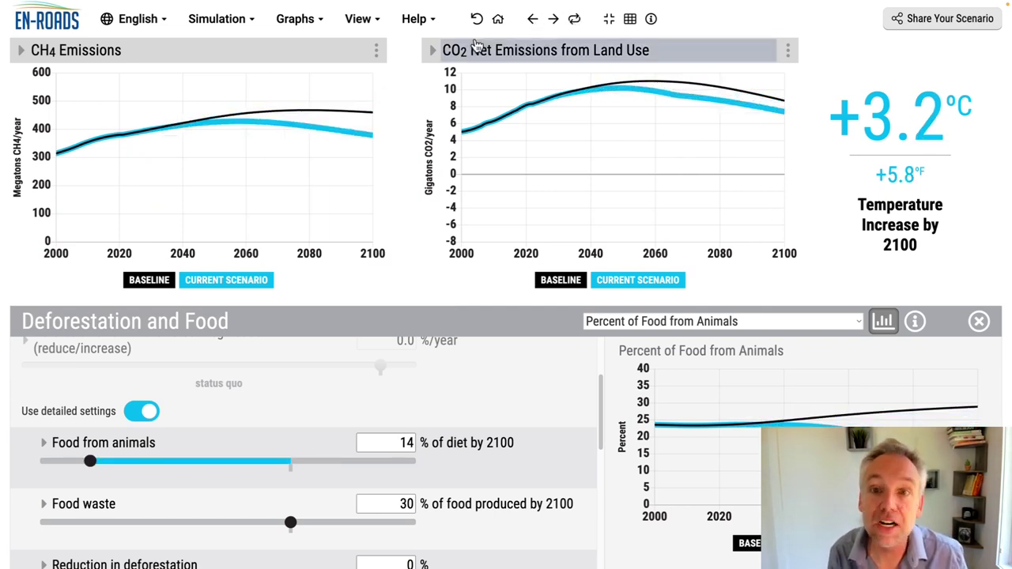
left_click(541, 57)
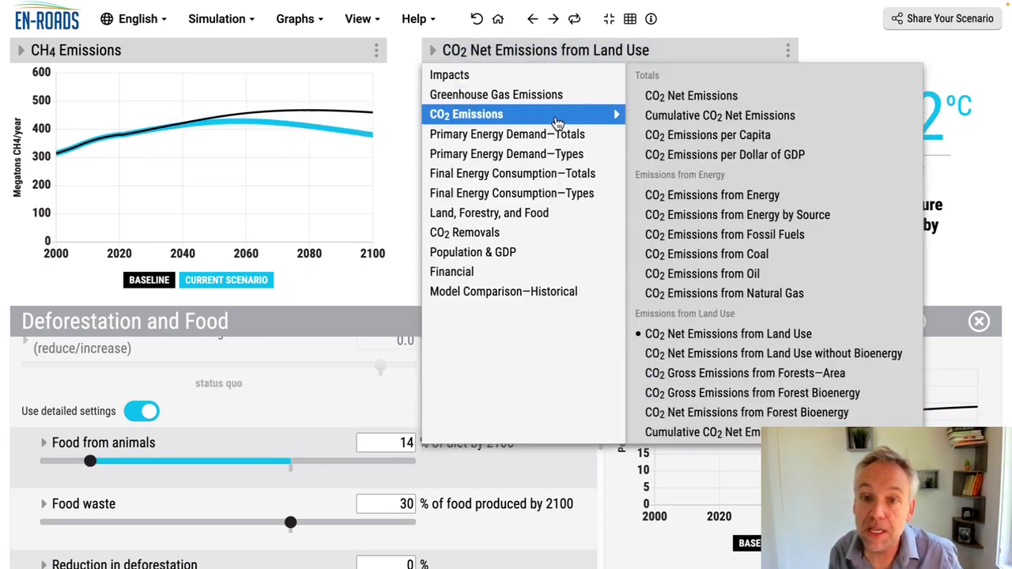
- Chart N2O Emissions on the right and briefly compare with the baseline
mouse_move(554, 102)
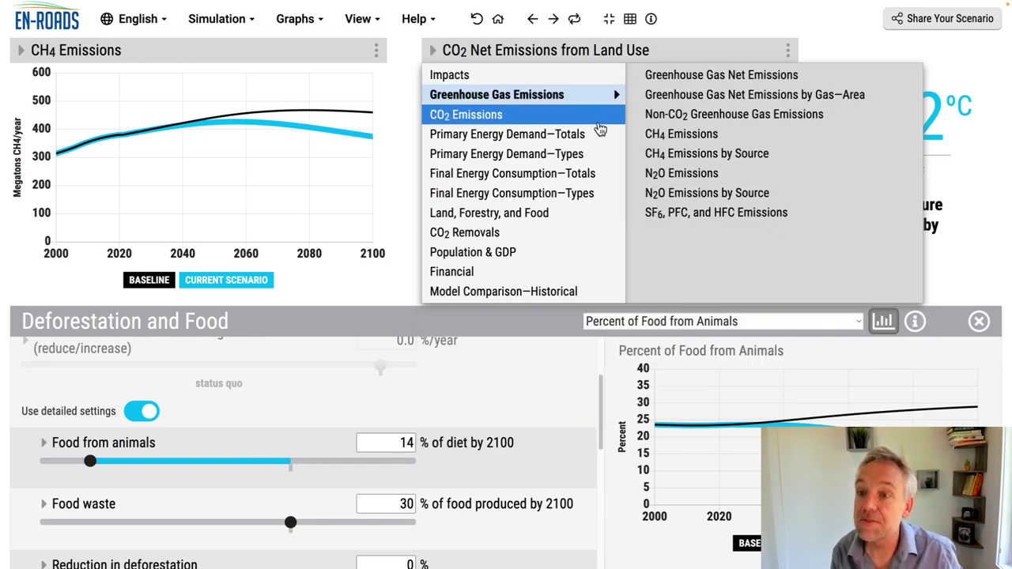
left_click(693, 175)
left_click_drag(582, 26, 579, 25)
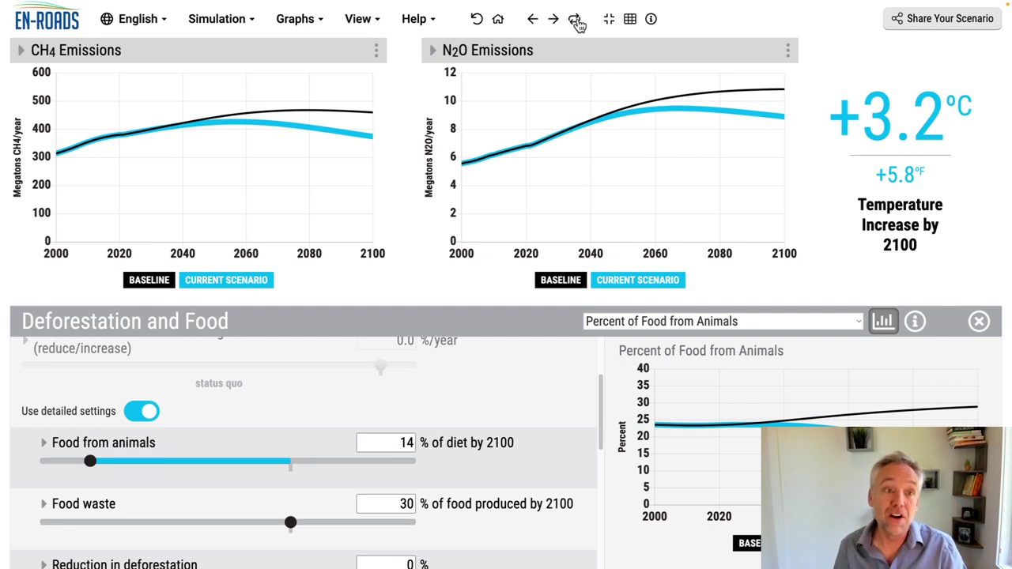
- Replace CH4 with CO2 Net Emissions from Land Use and N2O with Deforestation
left_click(229, 57)
mouse_move(192, 111)
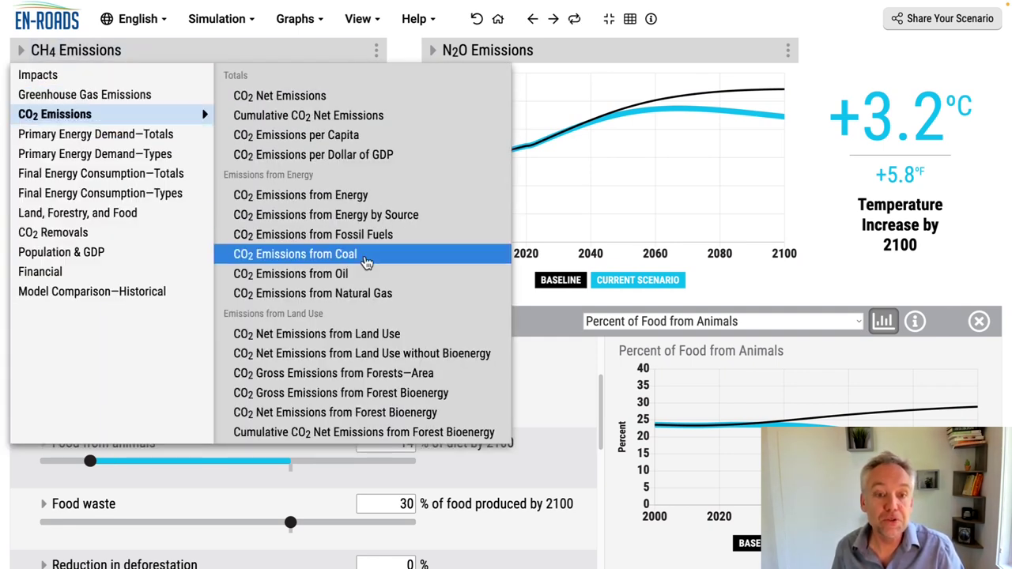
left_click(378, 333)
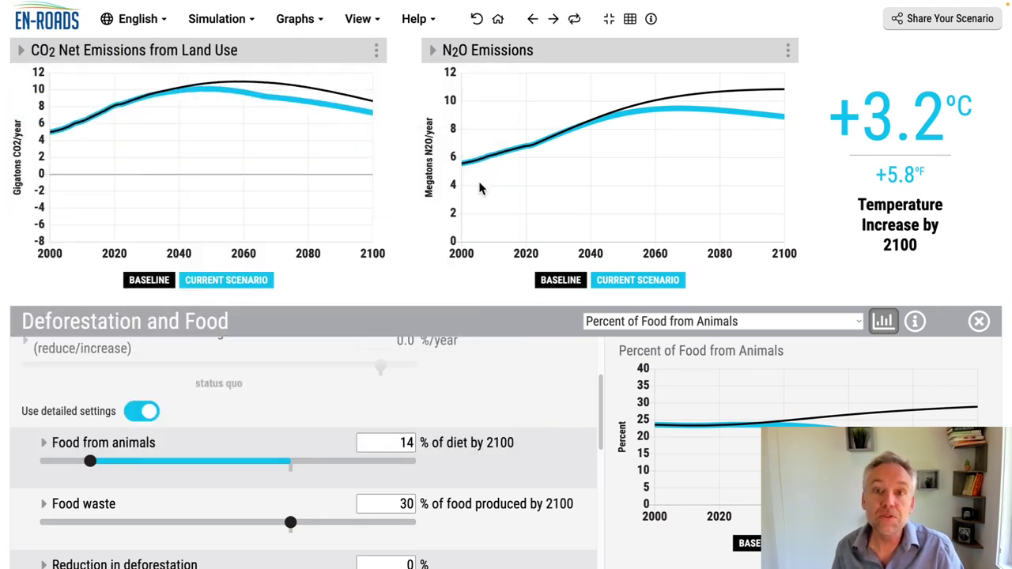
left_click(523, 49)
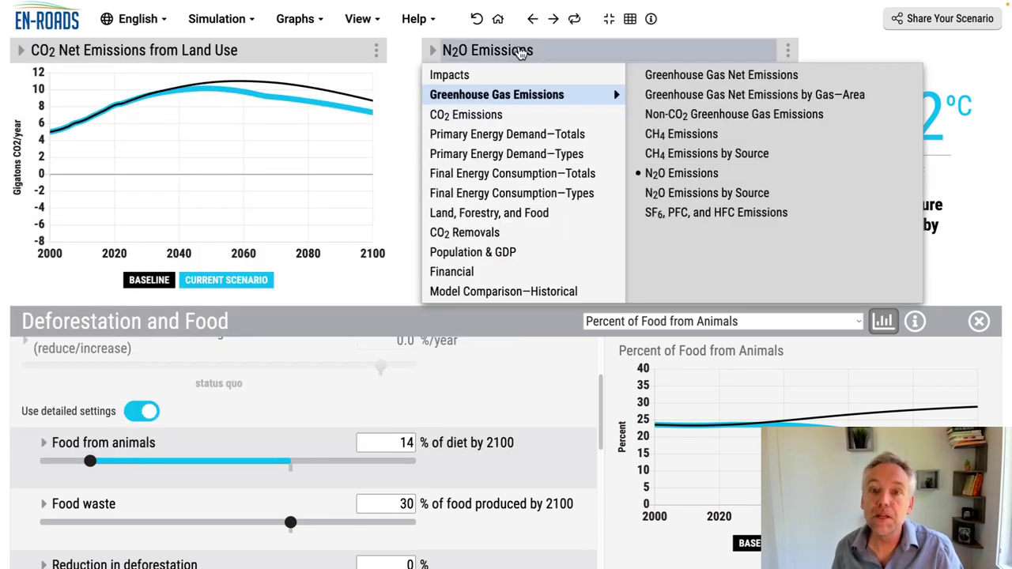
mouse_move(541, 220)
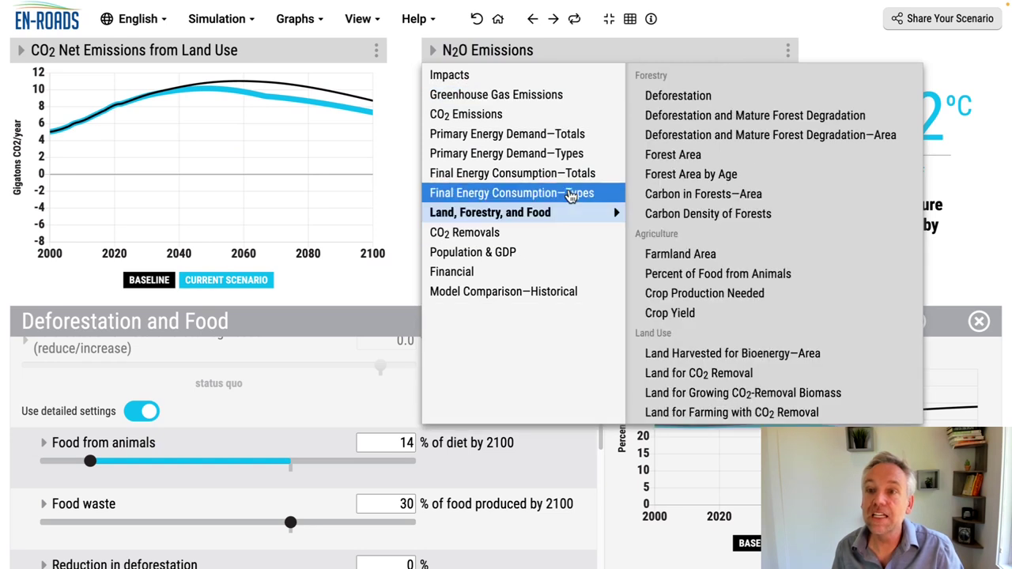
left_click(691, 96)
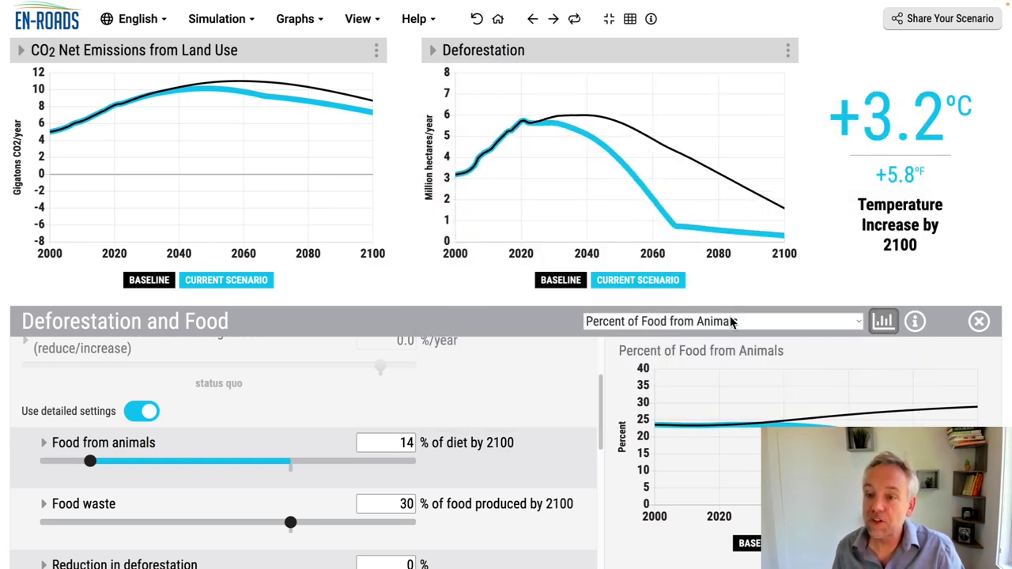
- Show Crop Production Needed in the detail chart and reset the scenario to baseline
left_click(731, 322)
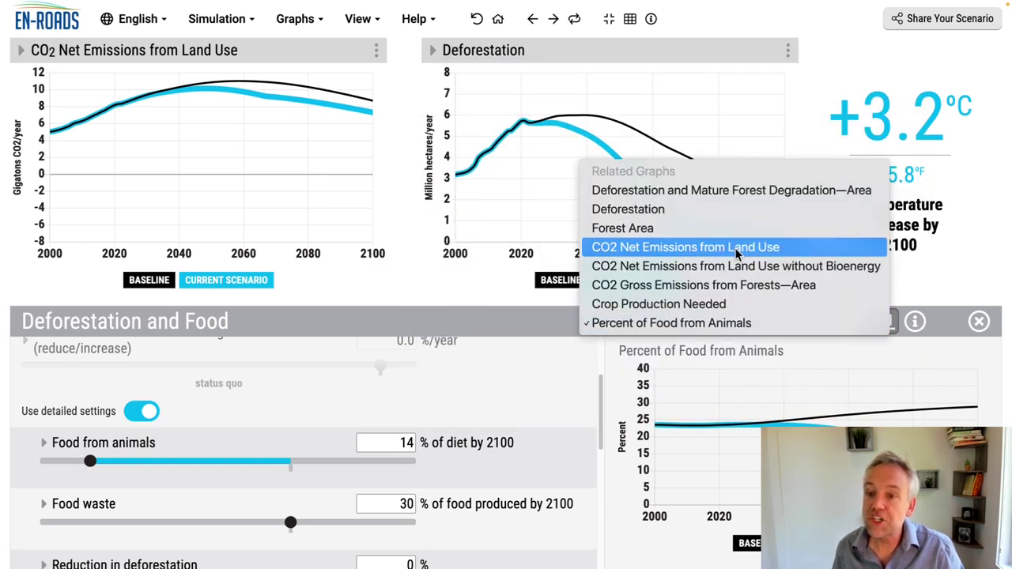
left_click(738, 305)
left_click(479, 22)
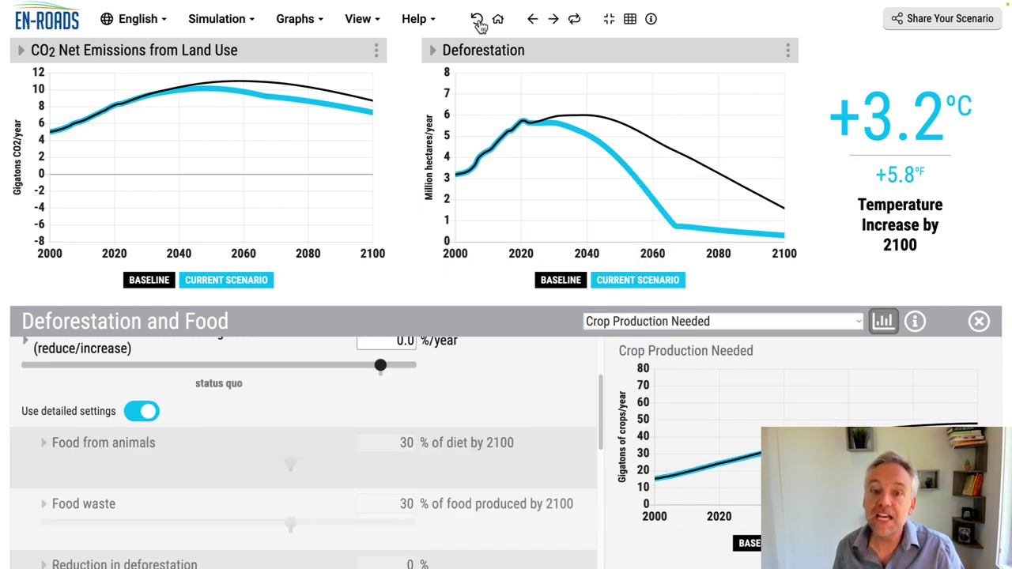
- Reset to baseline, then move Population from lowest to highest growth
left_click(419, 280)
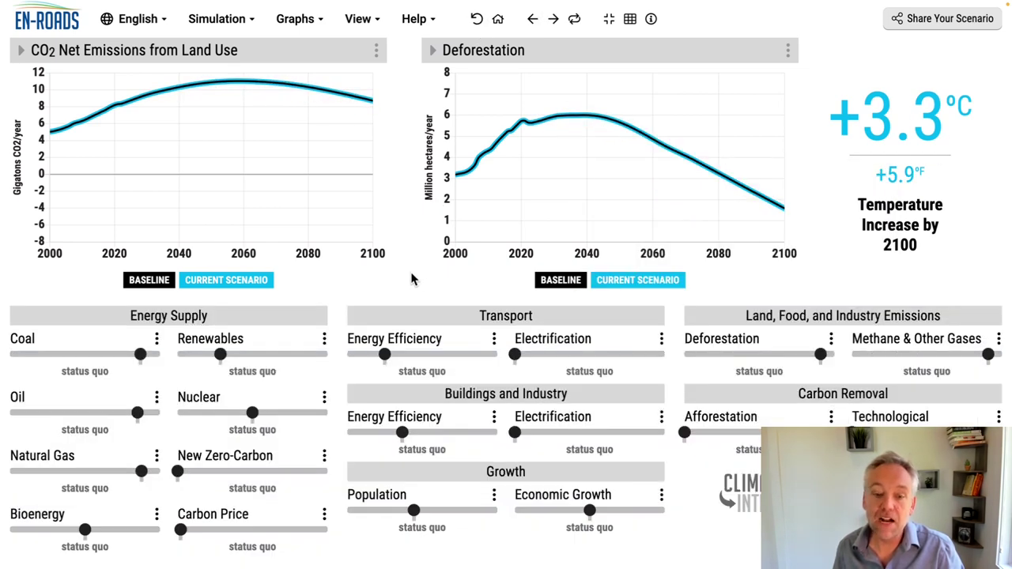
left_click(359, 513)
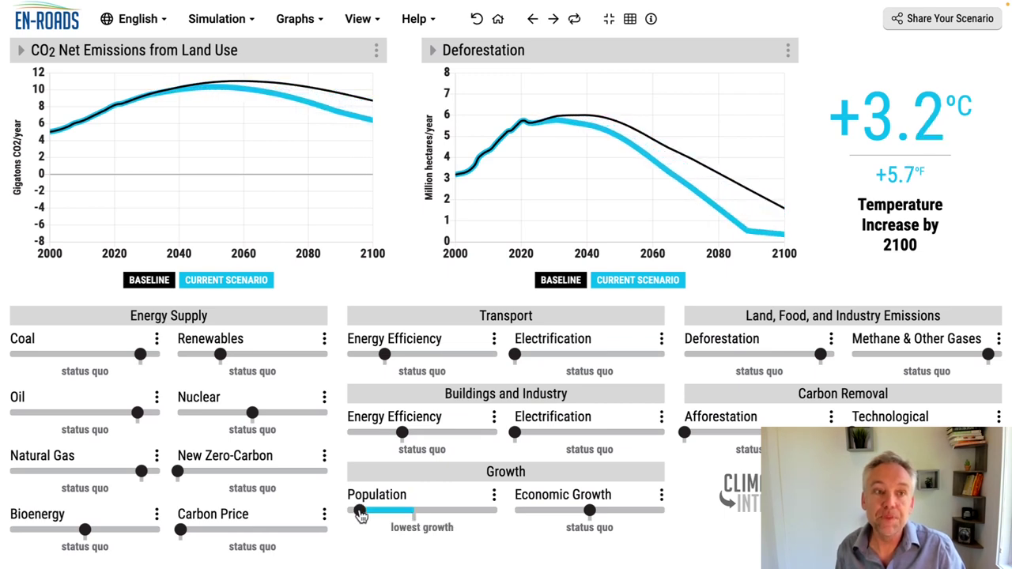
left_click(479, 513)
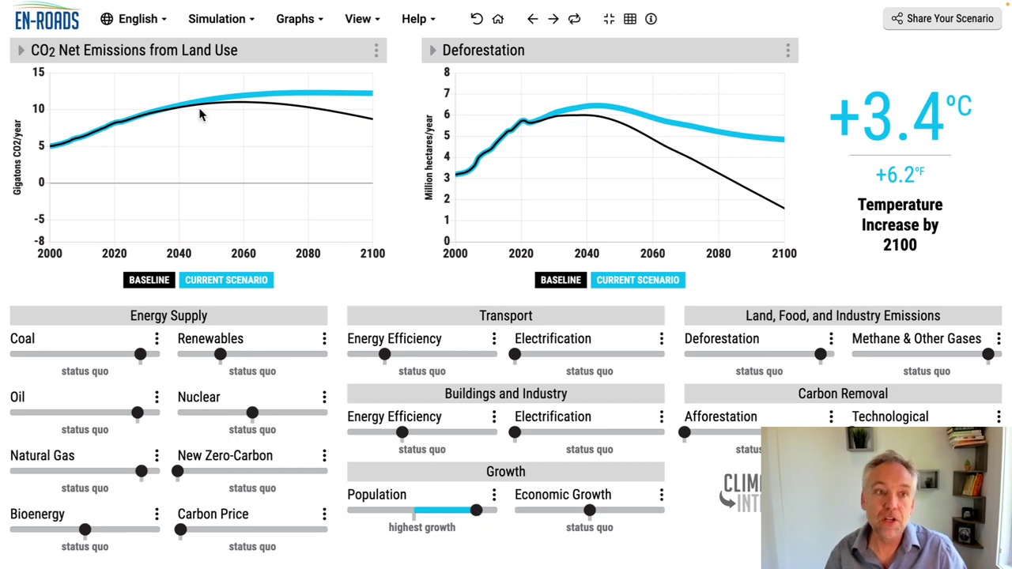
- Chart Percent of Food from Animals on the left and undo Population back to status quo
left_click(170, 60)
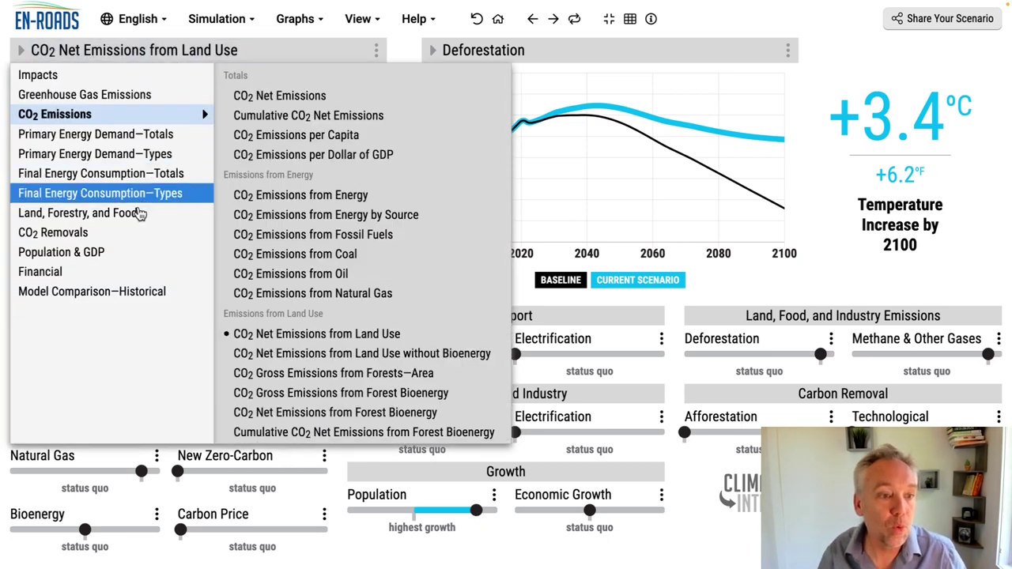
mouse_move(141, 222)
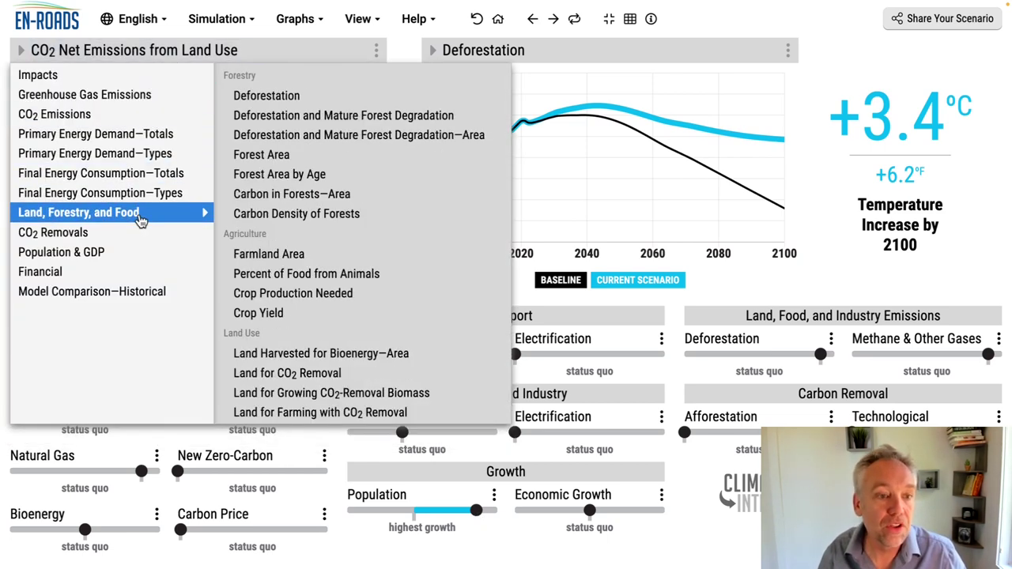
left_click(331, 275)
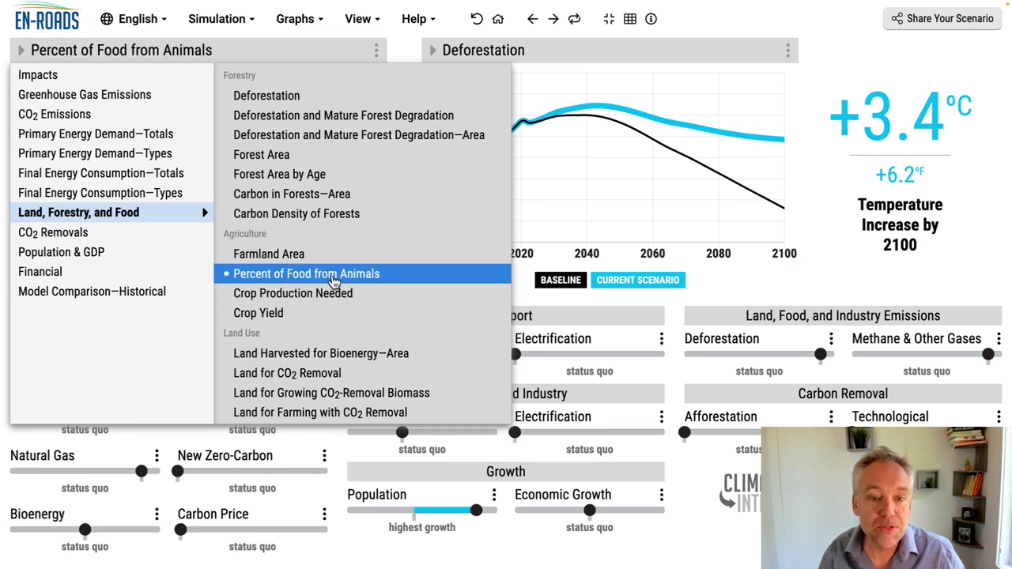
left_click(477, 19)
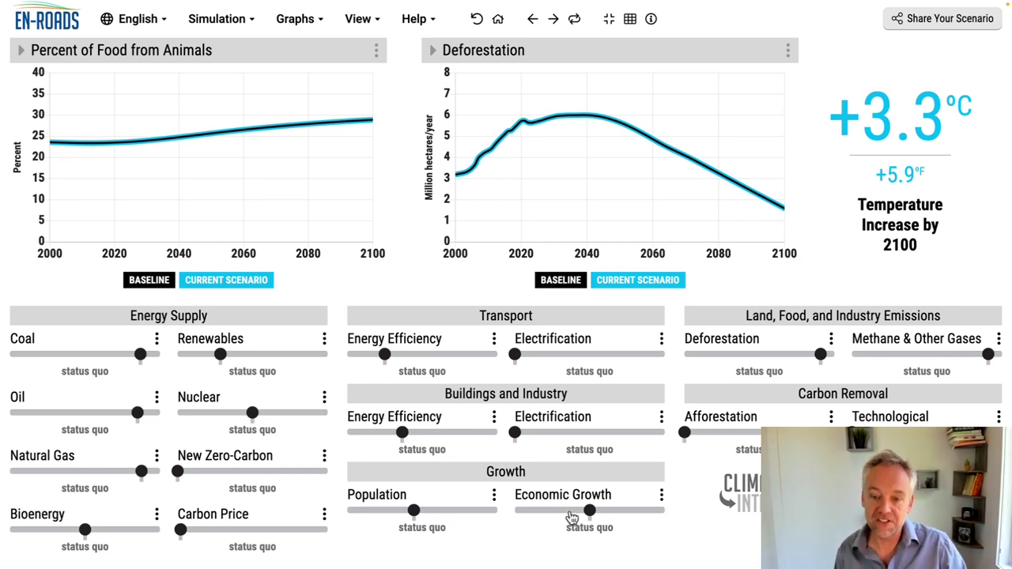
- Try high then low Economic Growth, then undo back to status quo
left_click(628, 511)
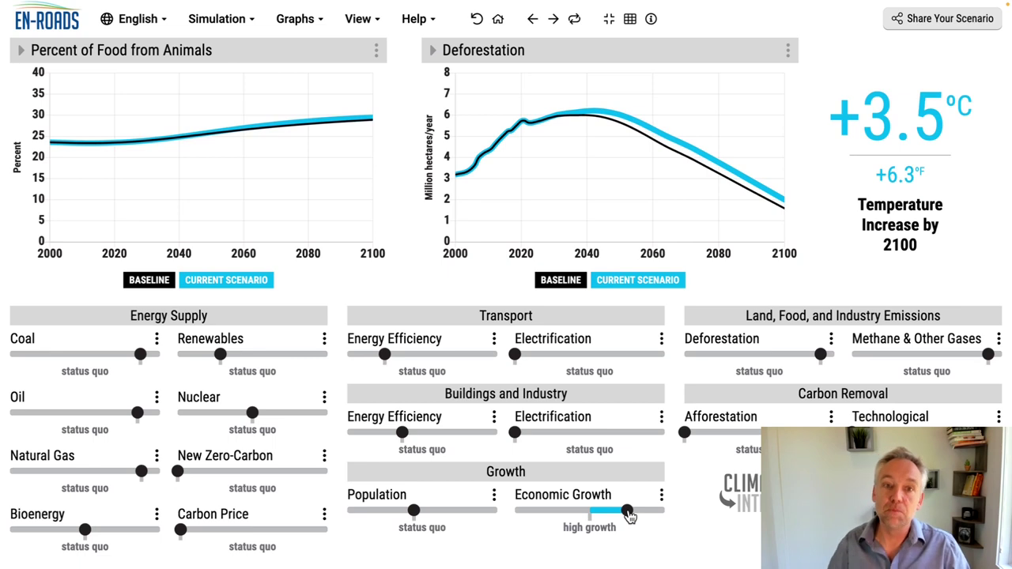
left_click(538, 512)
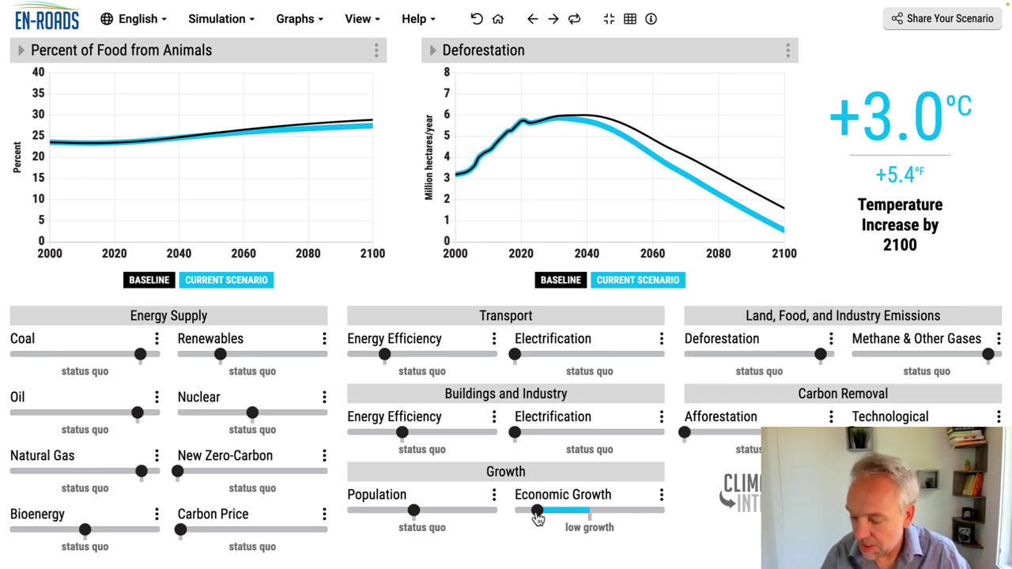
left_click(477, 21)
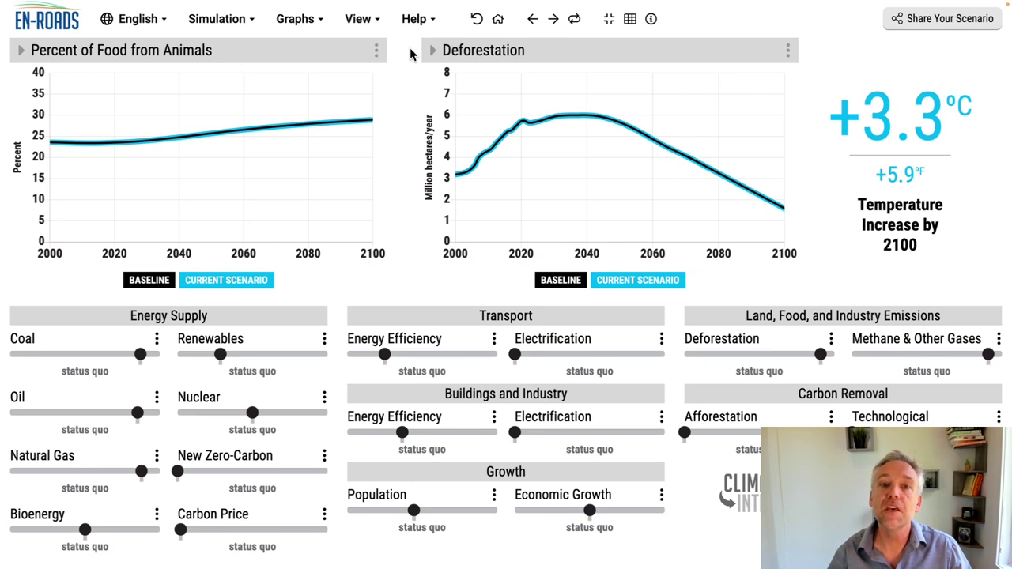
- Check the miniature graphs overview, then chart Decrease in Crop Yield from Temperature on the right
left_click(631, 21)
left_click(709, 85)
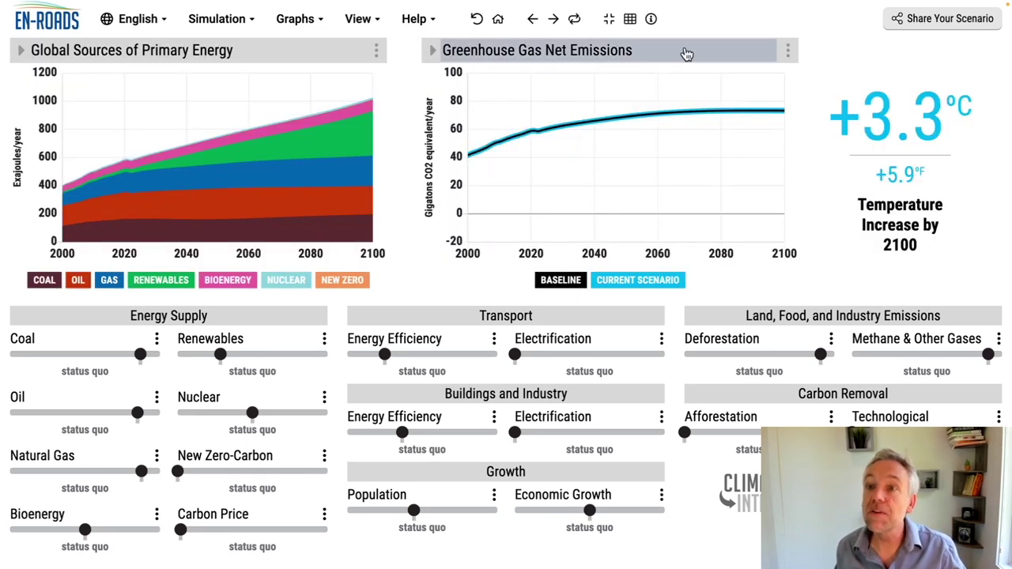
left_click(685, 52)
mouse_move(507, 76)
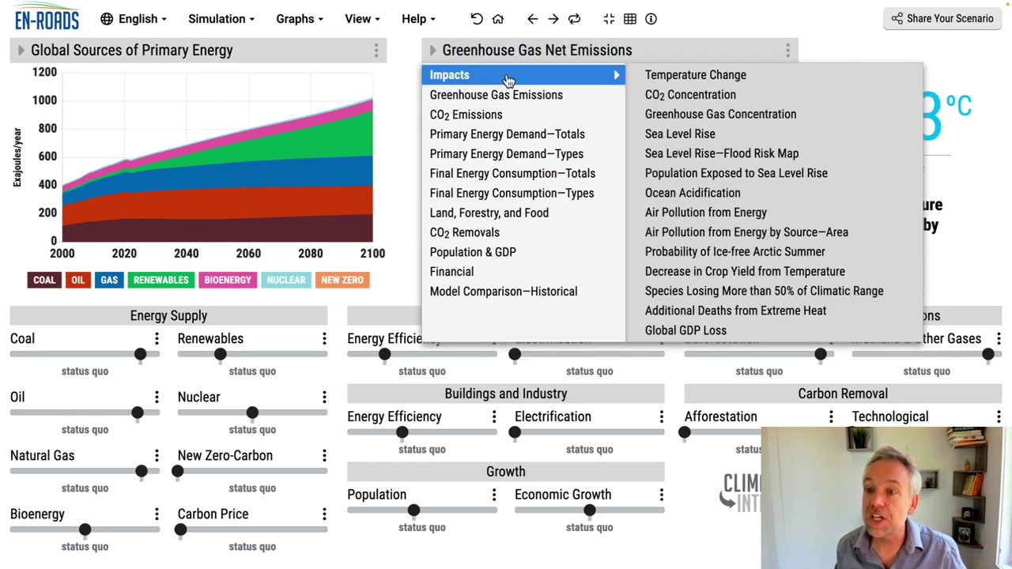
left_click(729, 273)
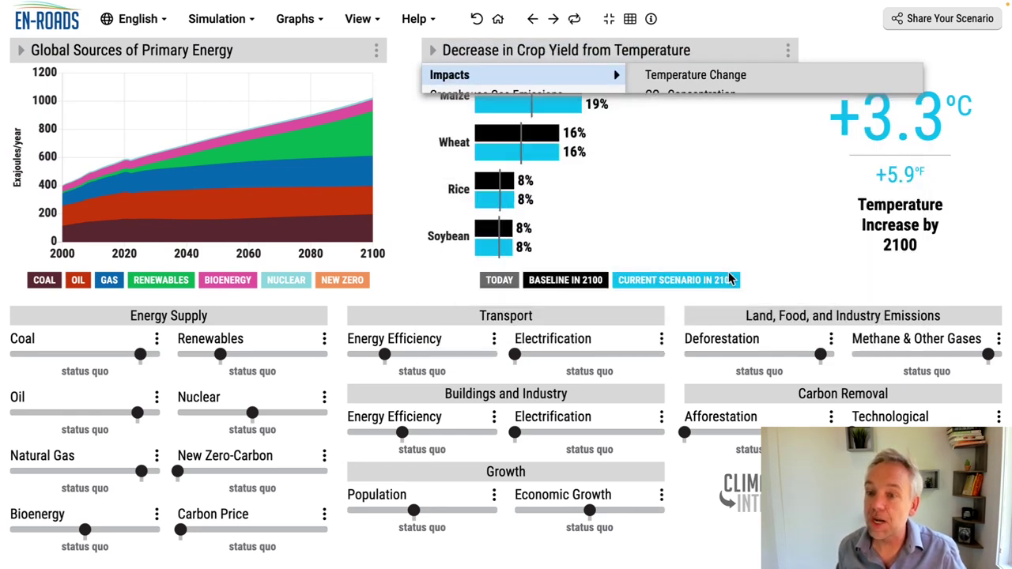
- View the crop-yield chart enlarged, then close it
left_click(788, 50)
left_click(768, 101)
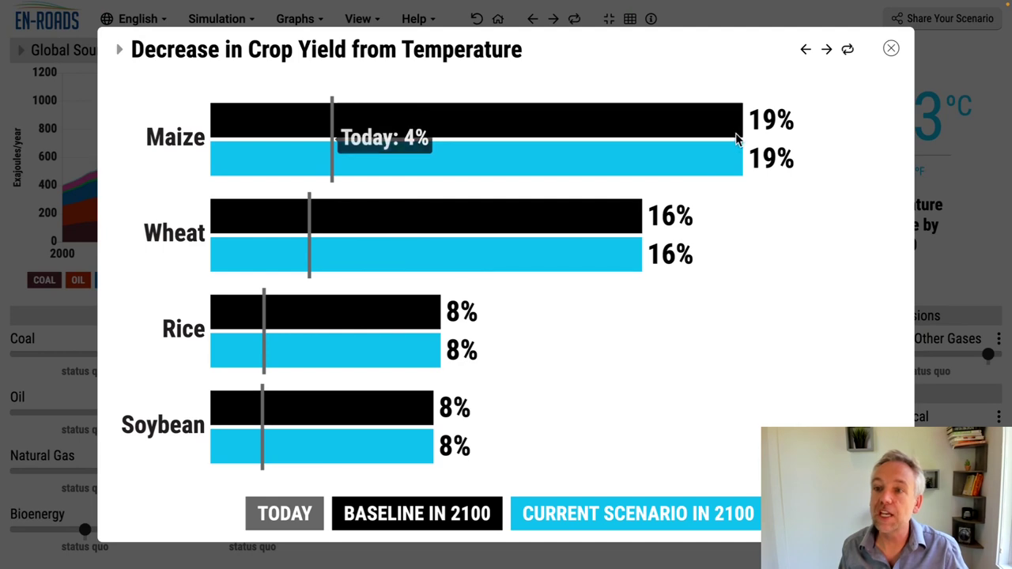
left_click(892, 49)
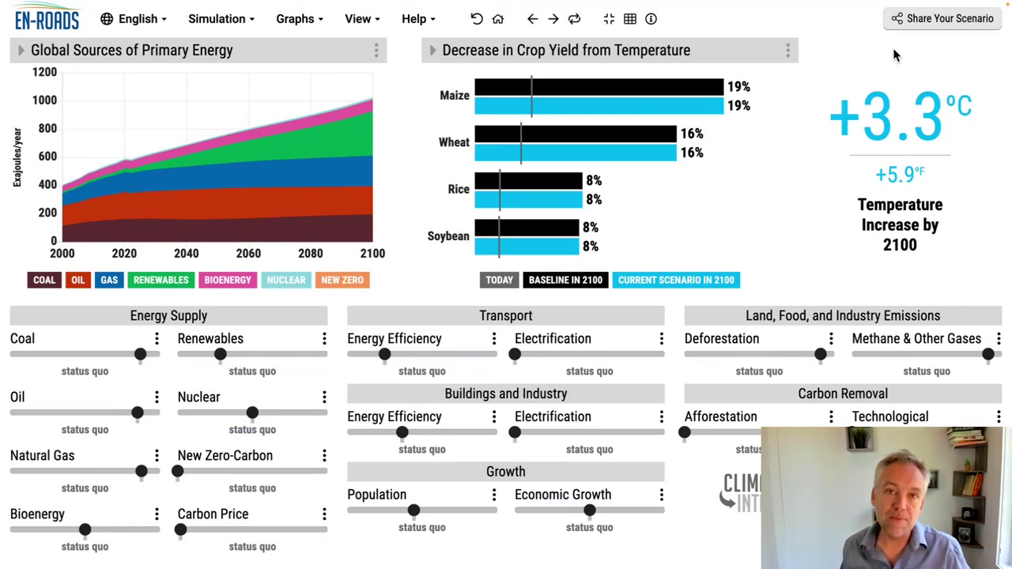
- Chart Crop Yield on the left, then reset both graphs to primary energy and net emissions
left_click(228, 56)
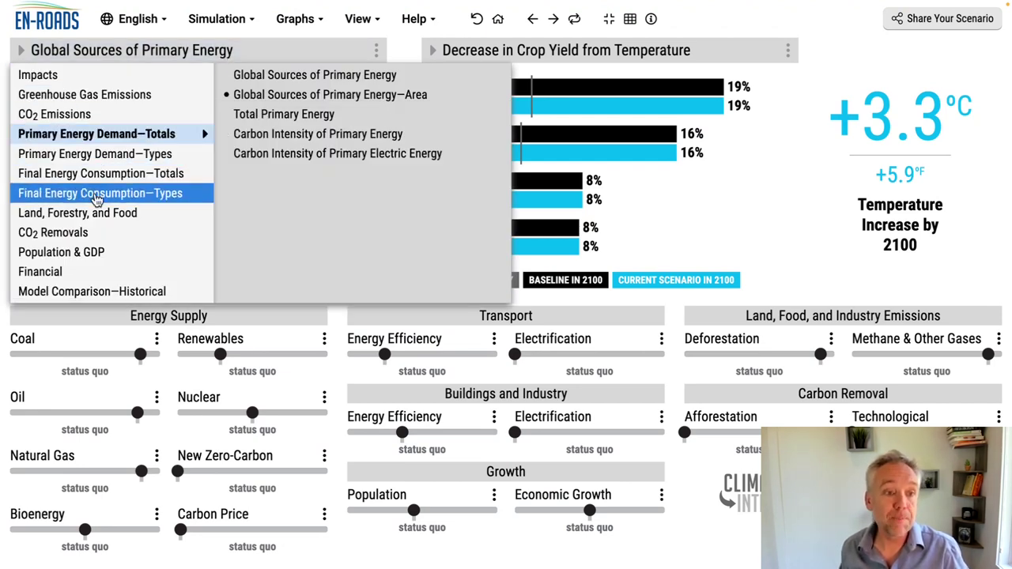
mouse_move(100, 218)
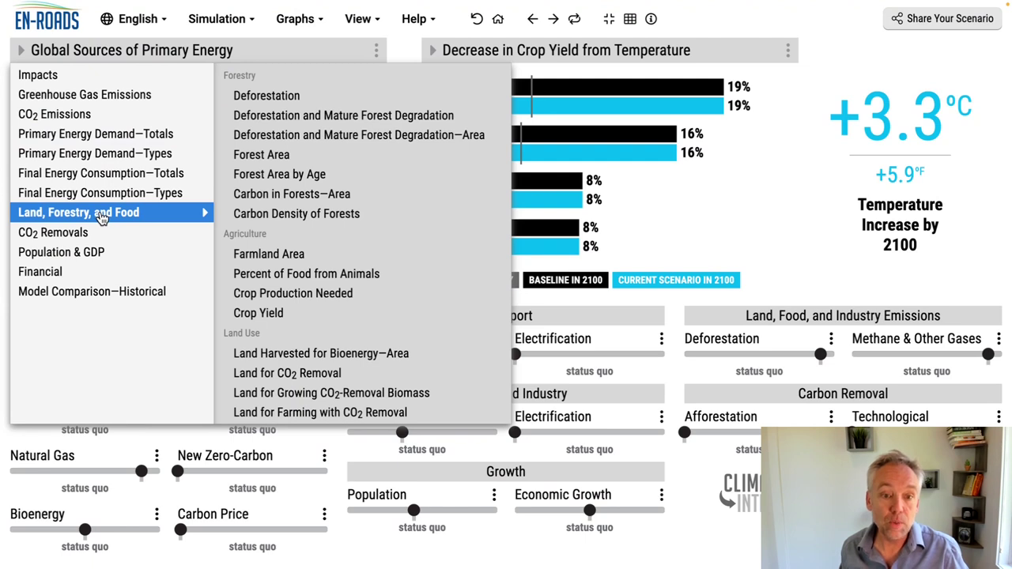
left_click(294, 315)
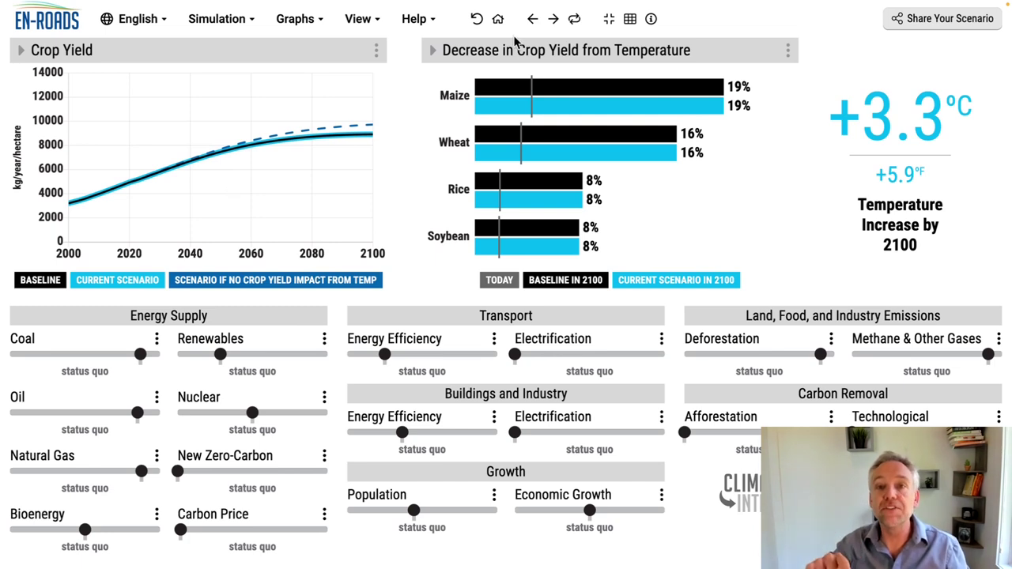
left_click(496, 19)
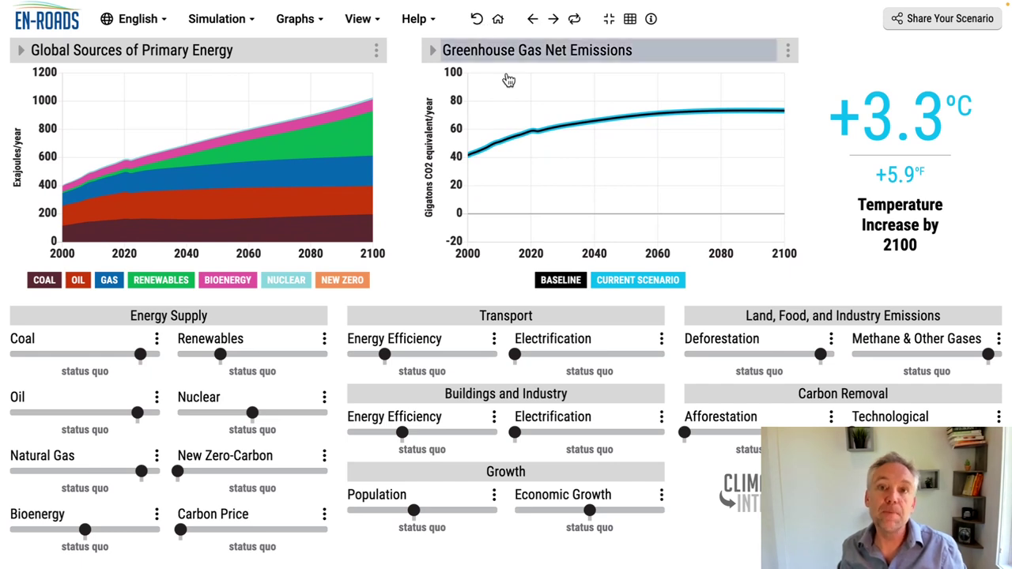
- Turn on detailed Methane & Other Gases settings; chart CH4 (left) and N2O (right) Emissions by Source
left_click(999, 338)
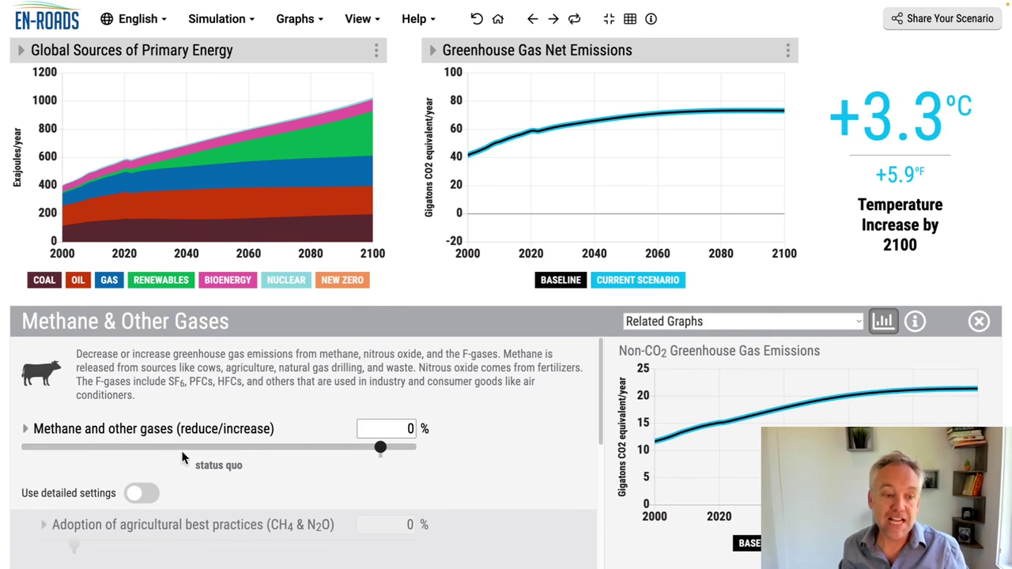
left_click(151, 494)
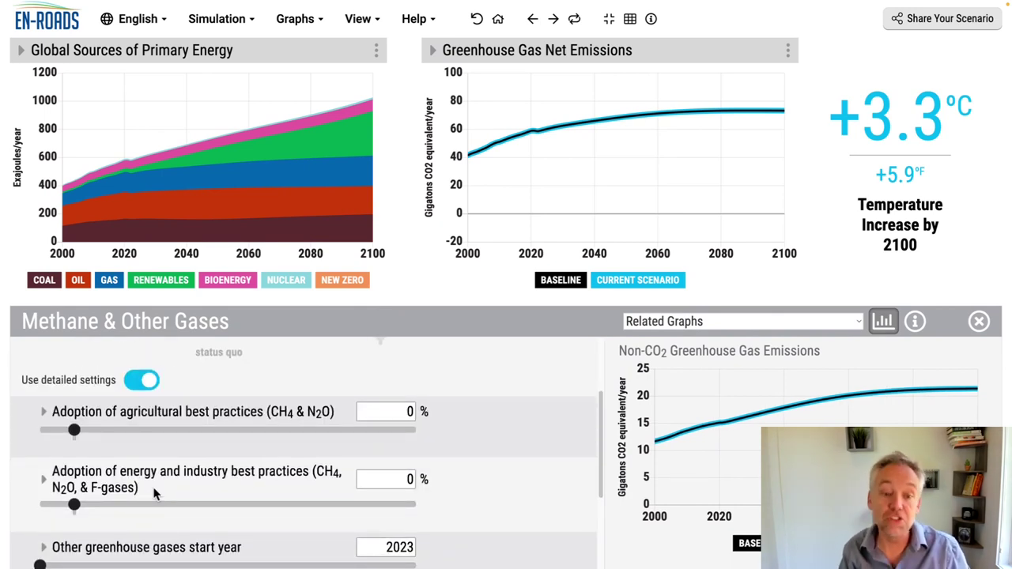
left_click(177, 52)
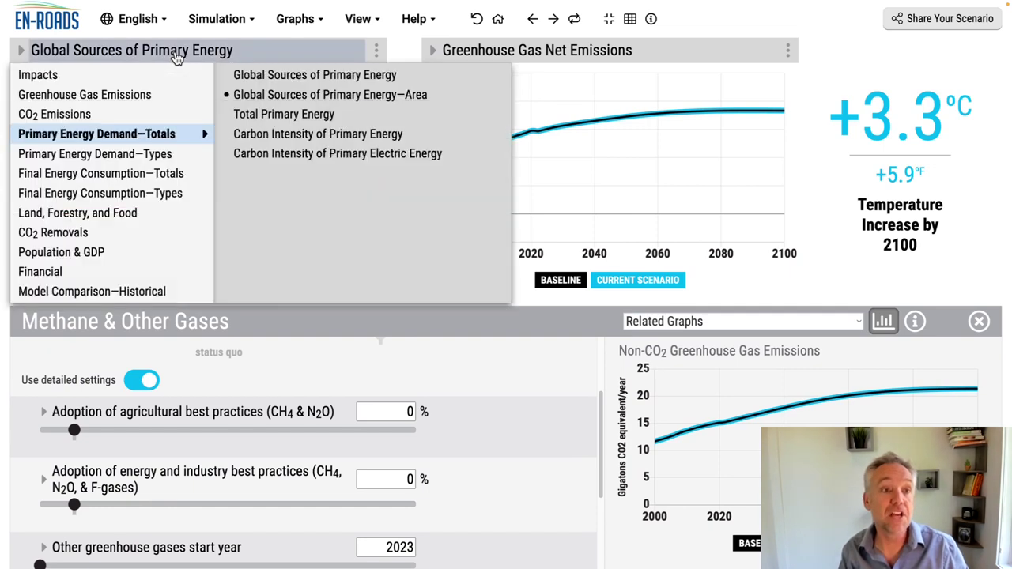
mouse_move(156, 104)
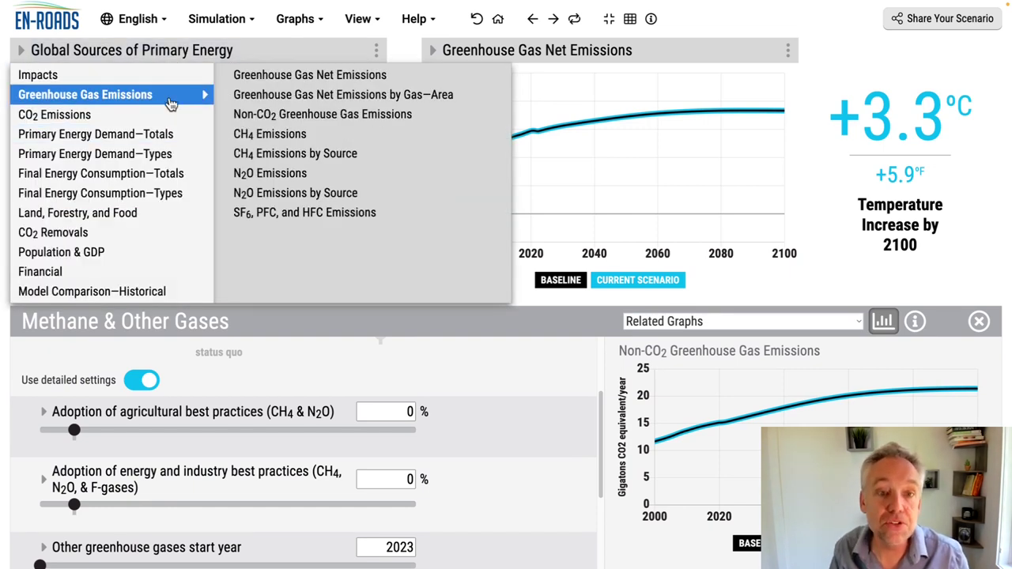
left_click(321, 154)
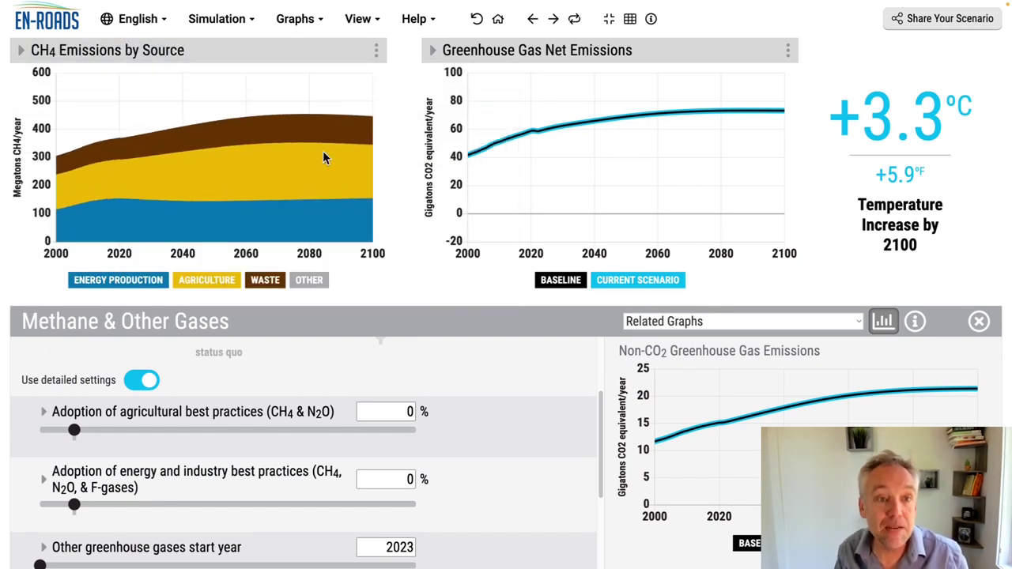
left_click(503, 50)
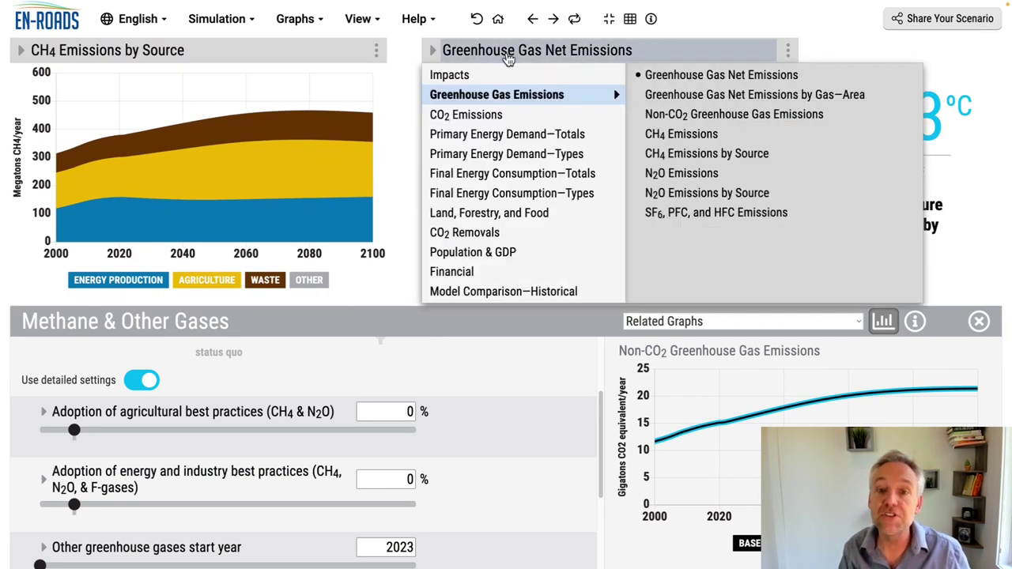
left_click(683, 193)
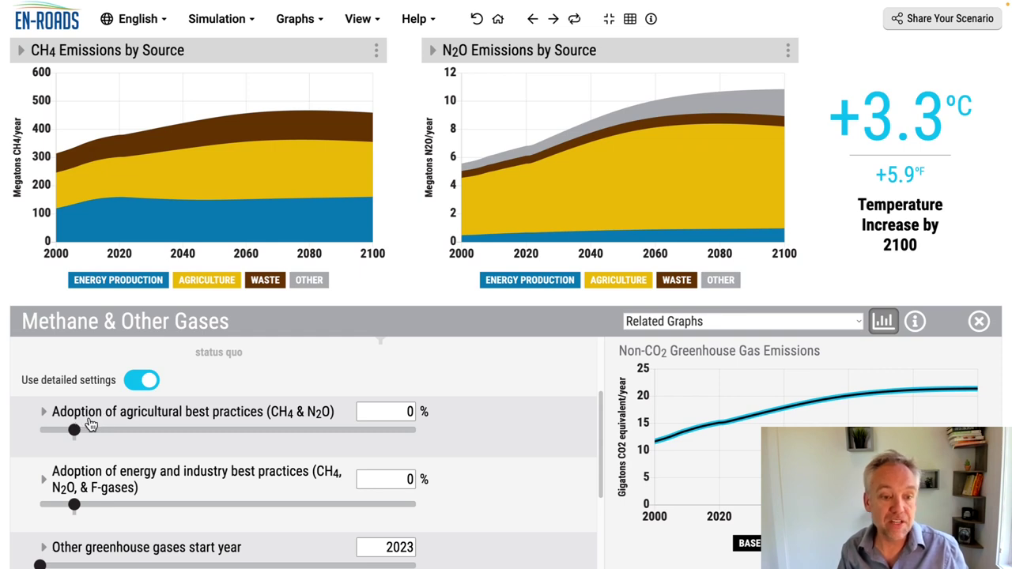
- Raise agricultural best practices adoption to 87% and toggle the graphs between this scenario and baseline
left_click(372, 431)
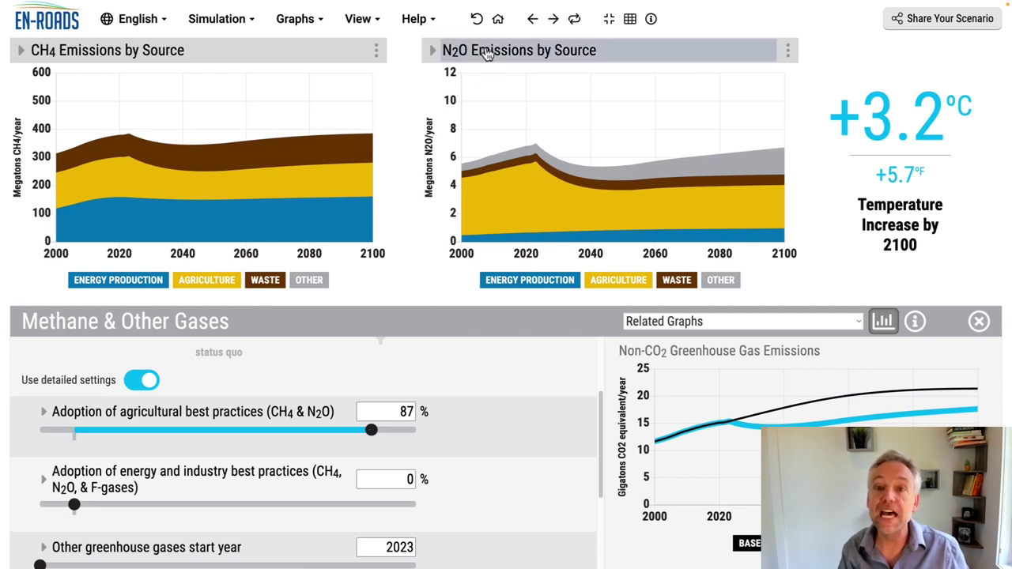
left_click(573, 23)
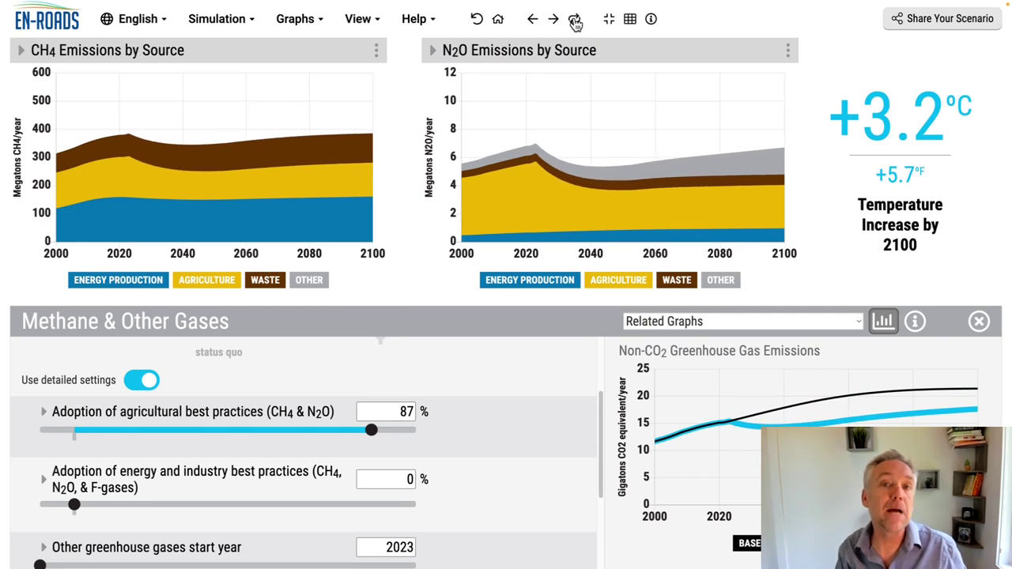
left_click(575, 22)
left_click(575, 22)
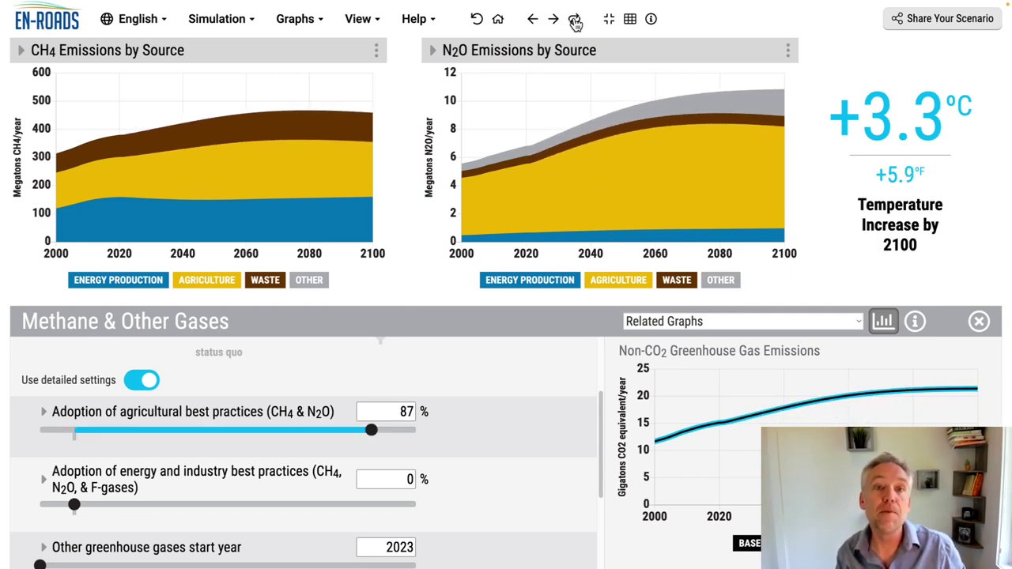